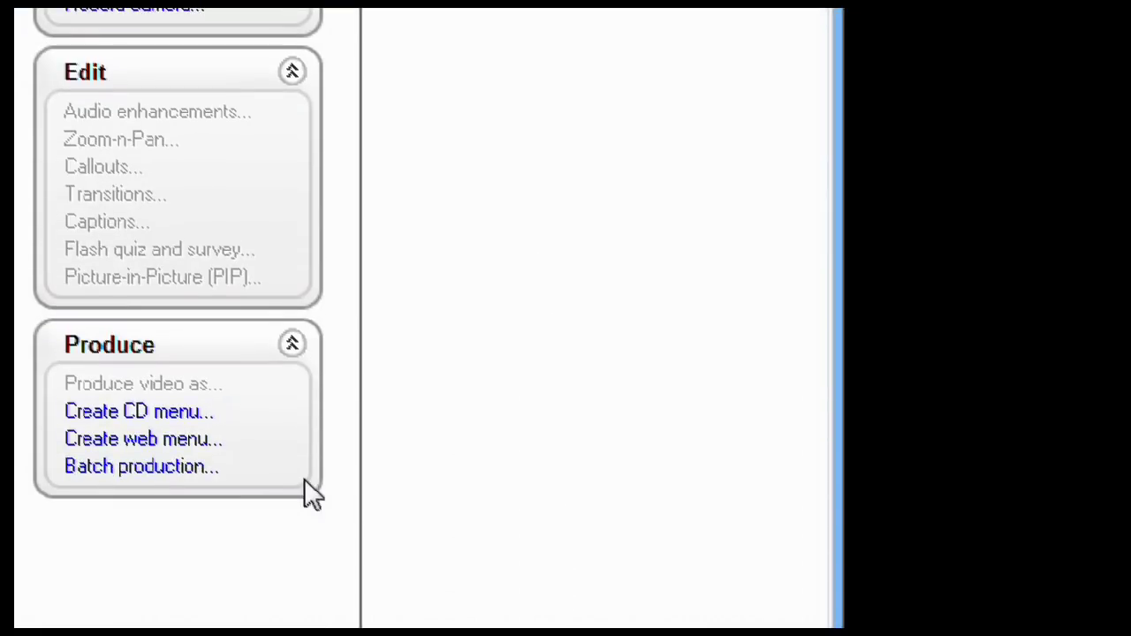
Step: Start a batch production with contra3-1-3 added and advance to the preset options
left_click(200, 323)
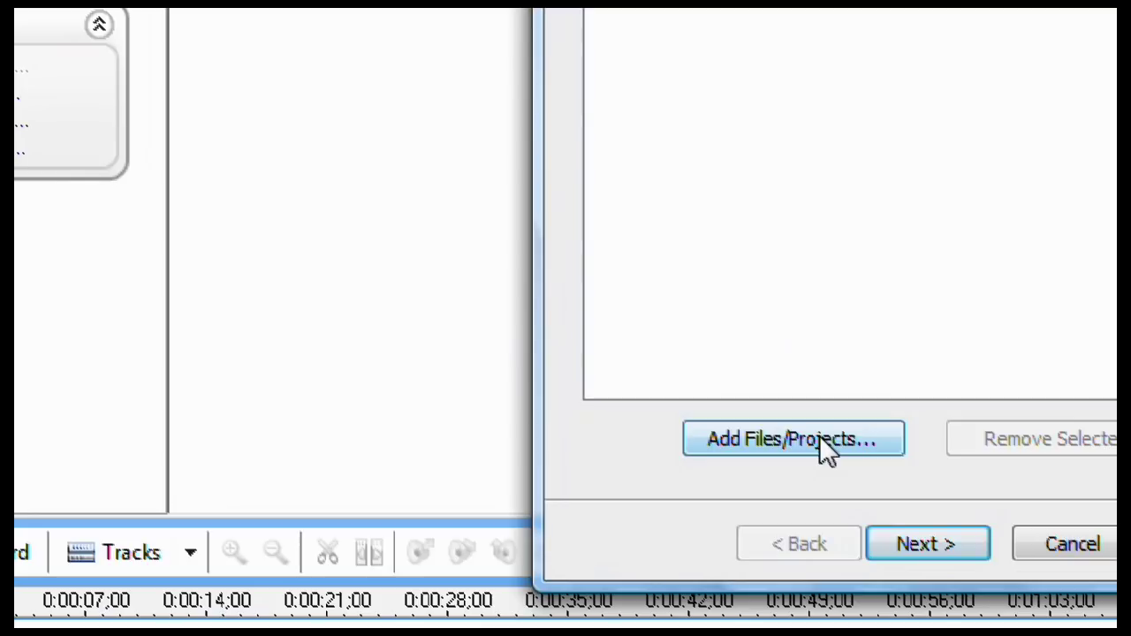
left_click(819, 436)
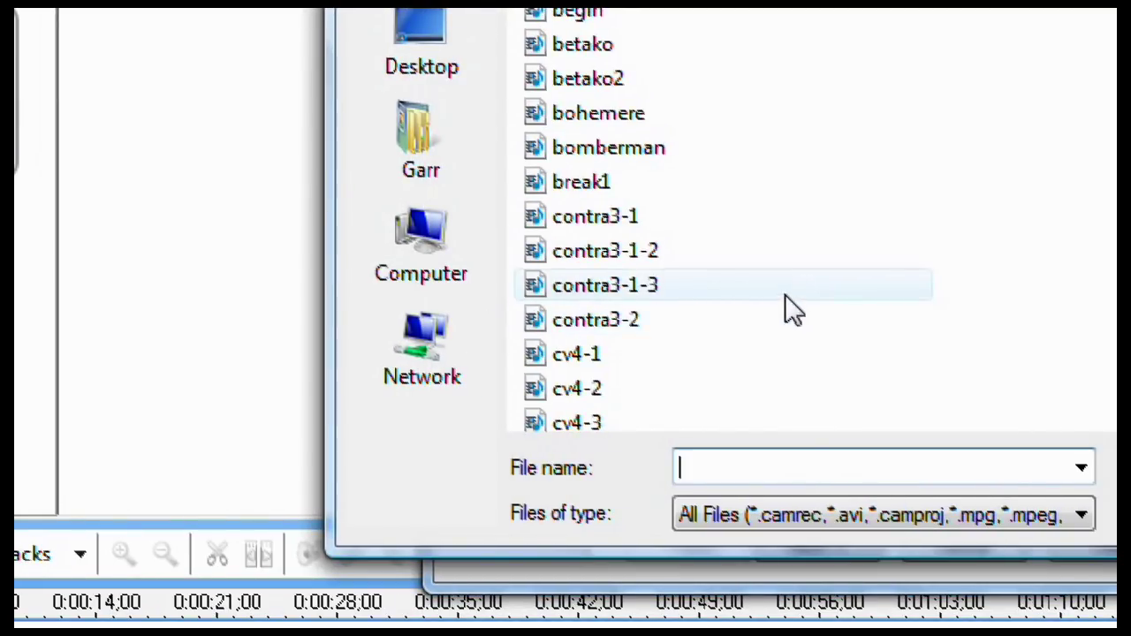
left_click(894, 292)
left_click(1127, 468)
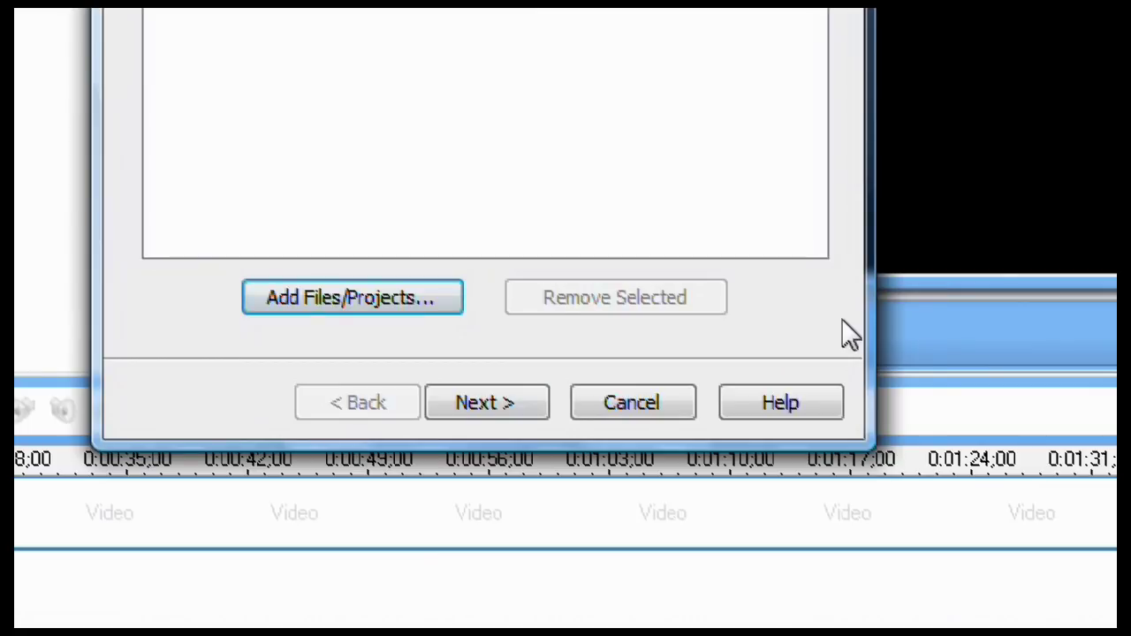
left_click(546, 408)
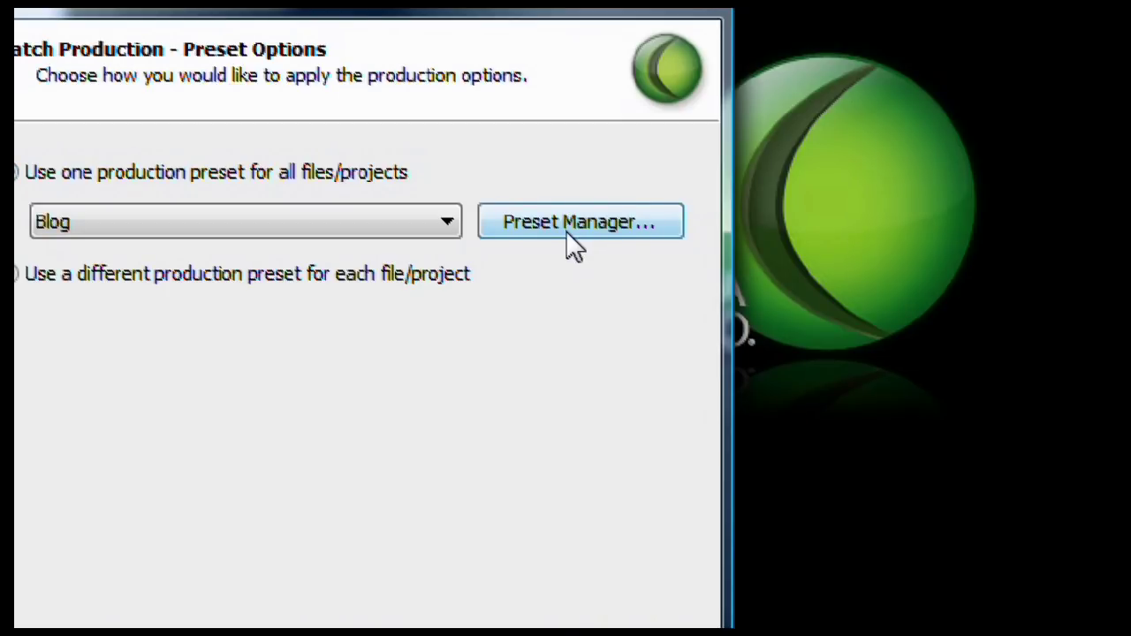
Step: Create a new production preset named 'Youtube HD Quality' with QuickTime (MOV) output
left_click(567, 232)
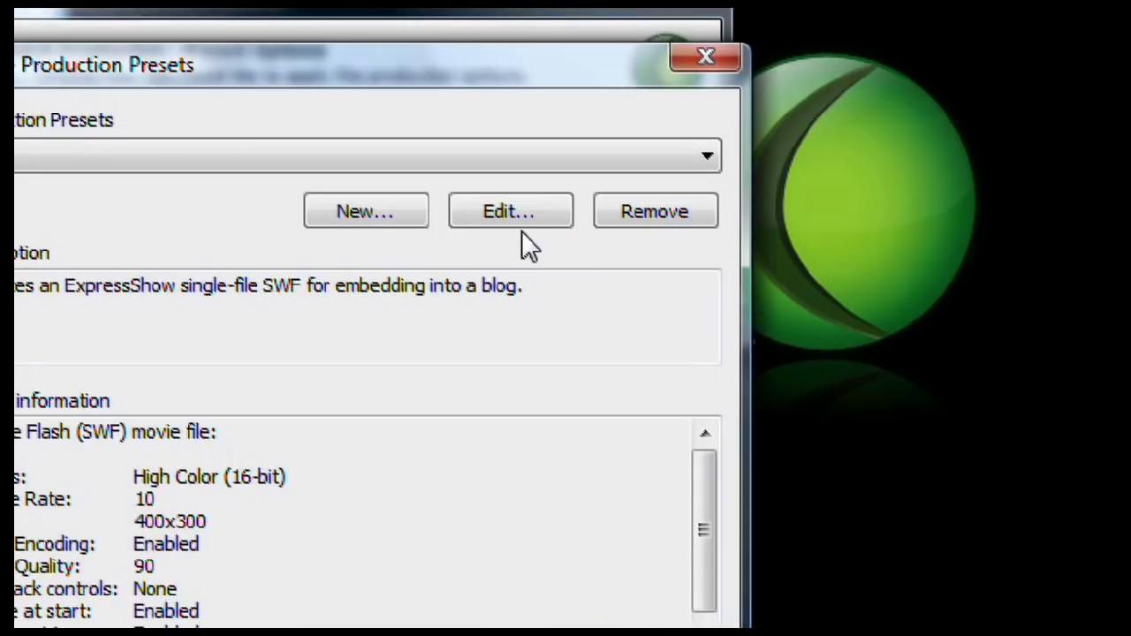
left_click(409, 215)
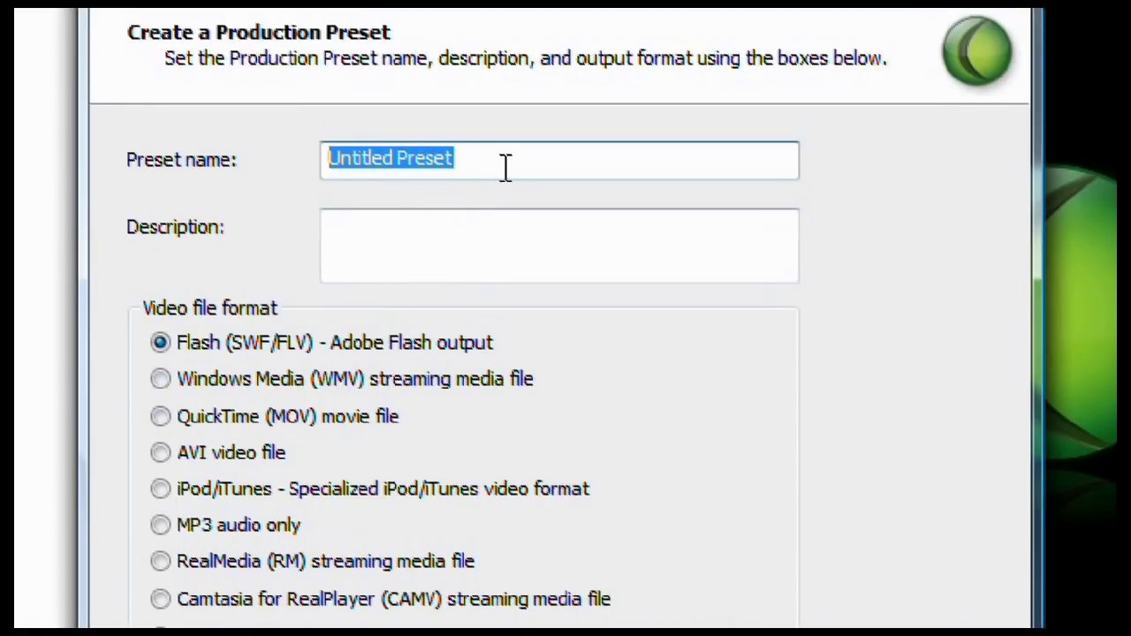
type("Yourt")
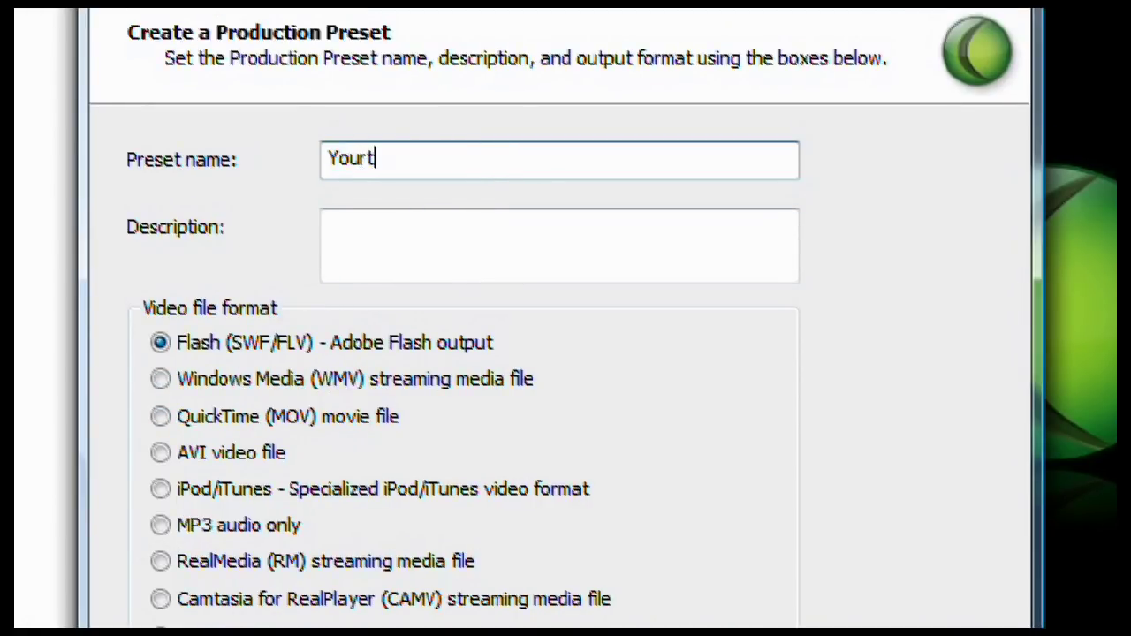
key("BackSpace")
key("BackSpace")
type("tube H")
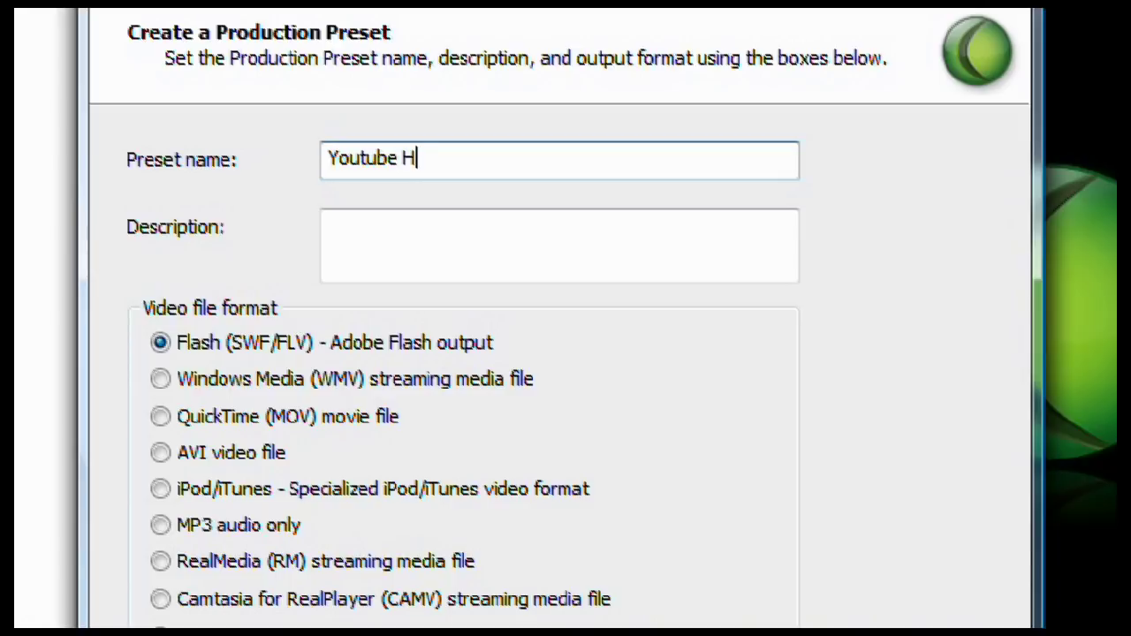
type("D Quality")
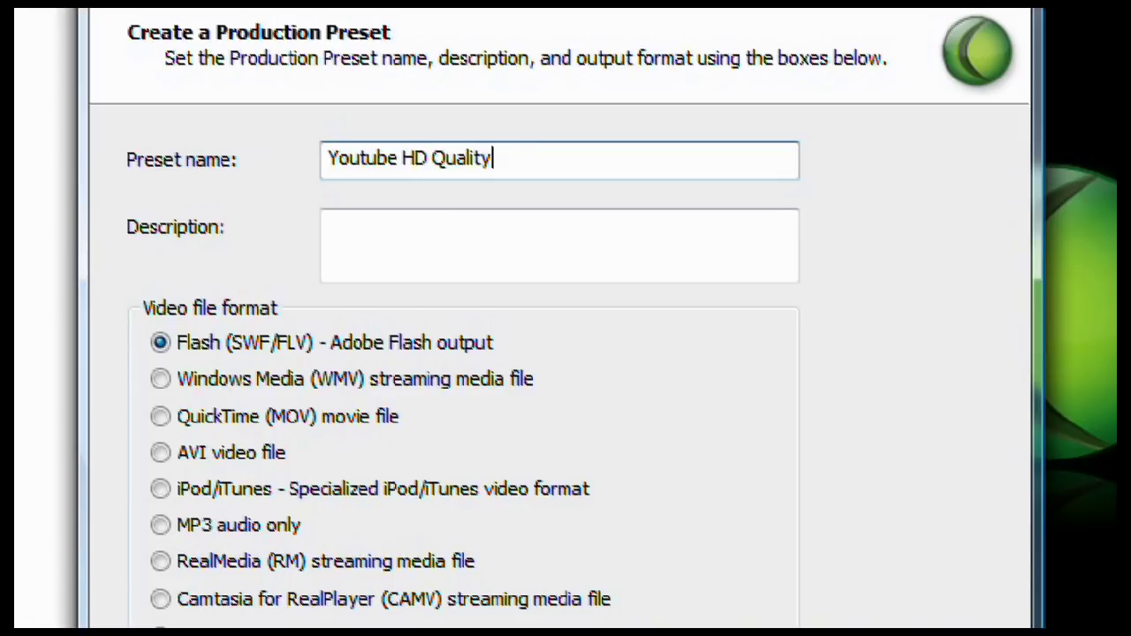
left_click(294, 417)
left_click(574, 478)
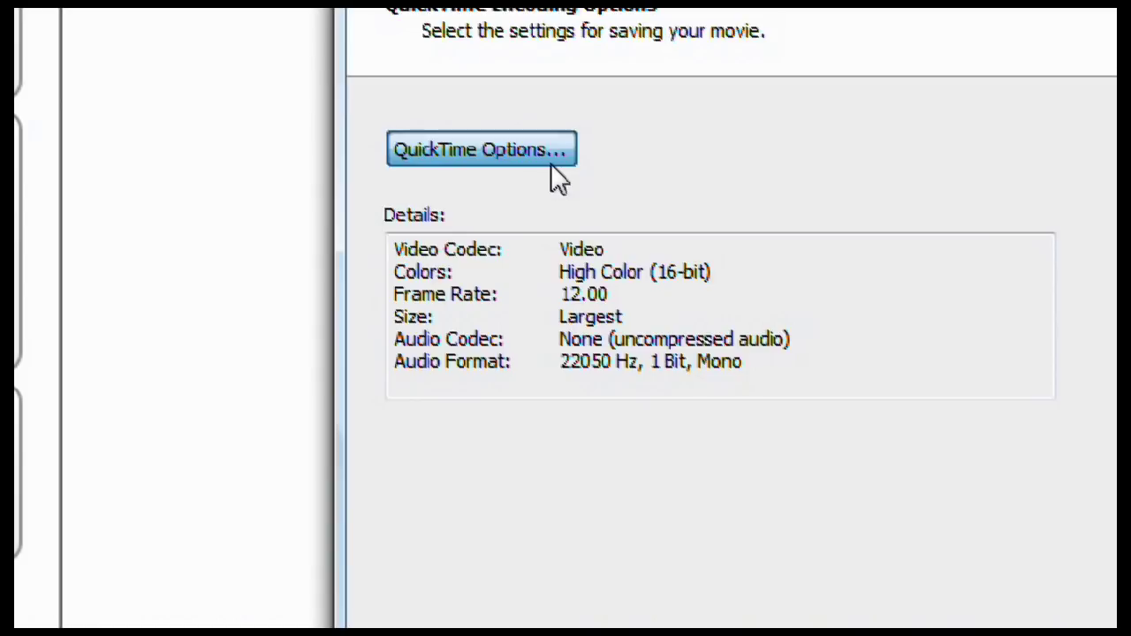
Step: Choose H.264 as the compression type in the preset's QuickTime video settings
left_click(553, 163)
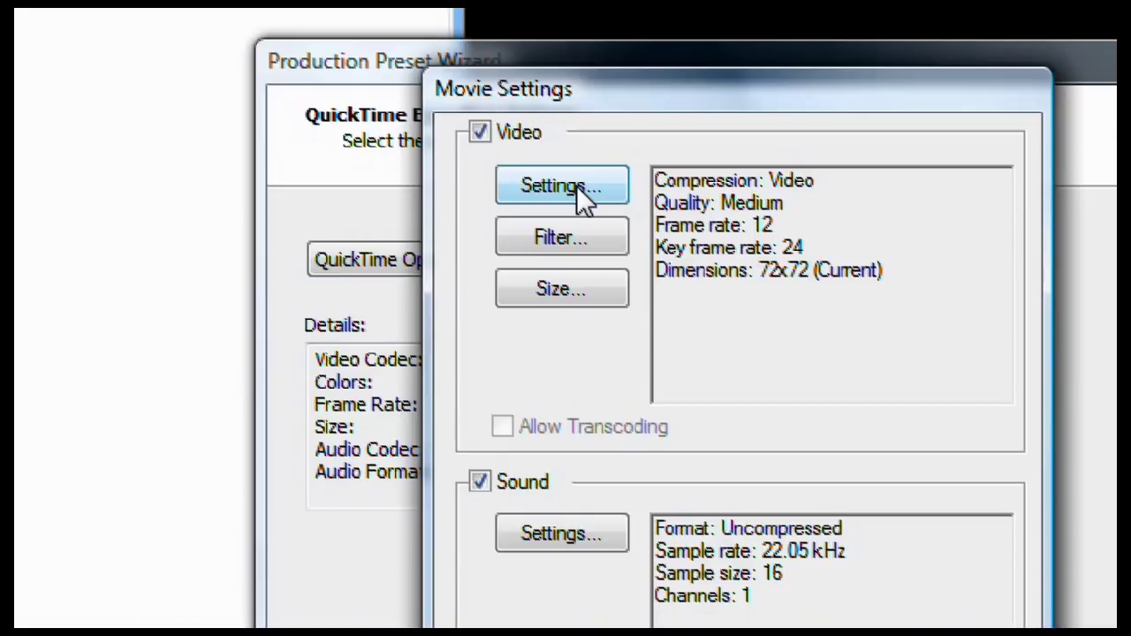
left_click(576, 184)
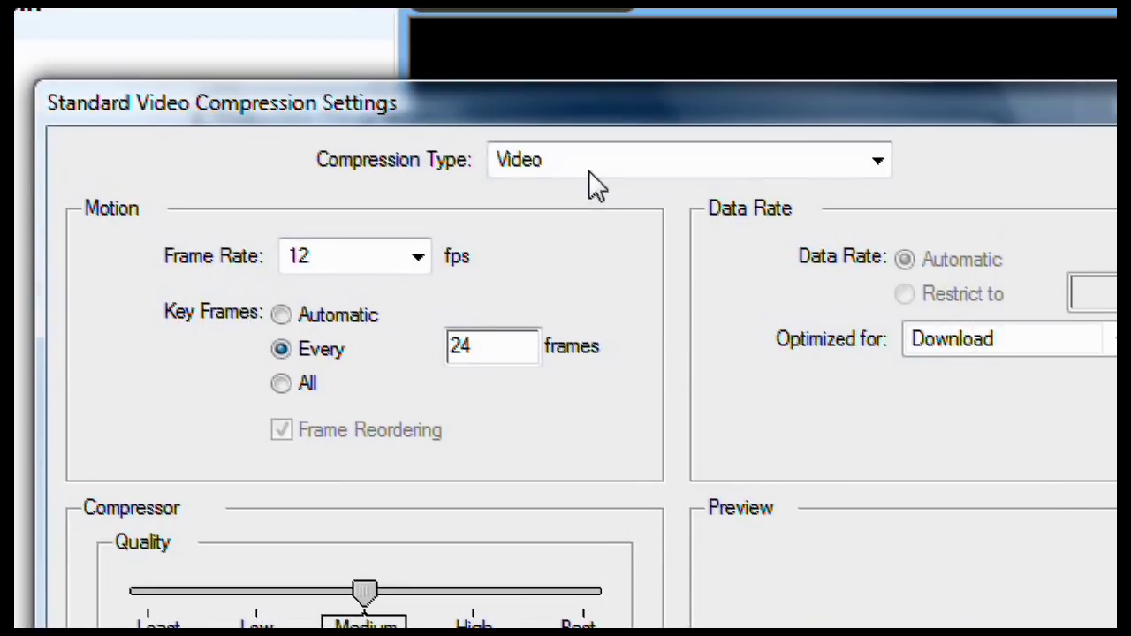
left_click(585, 168)
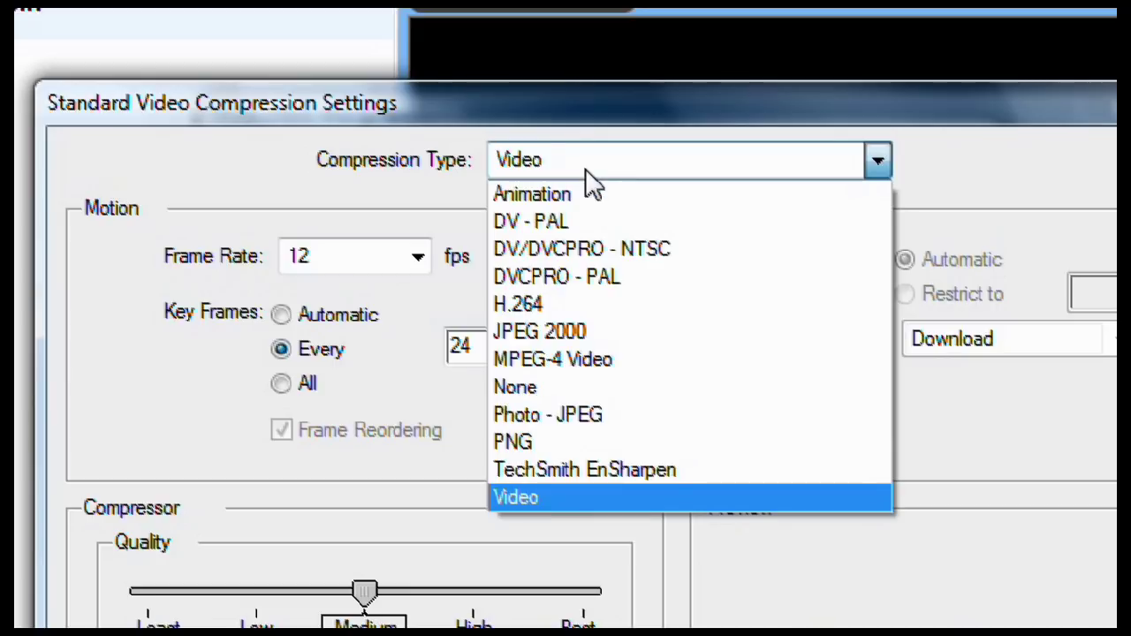
left_click(543, 309)
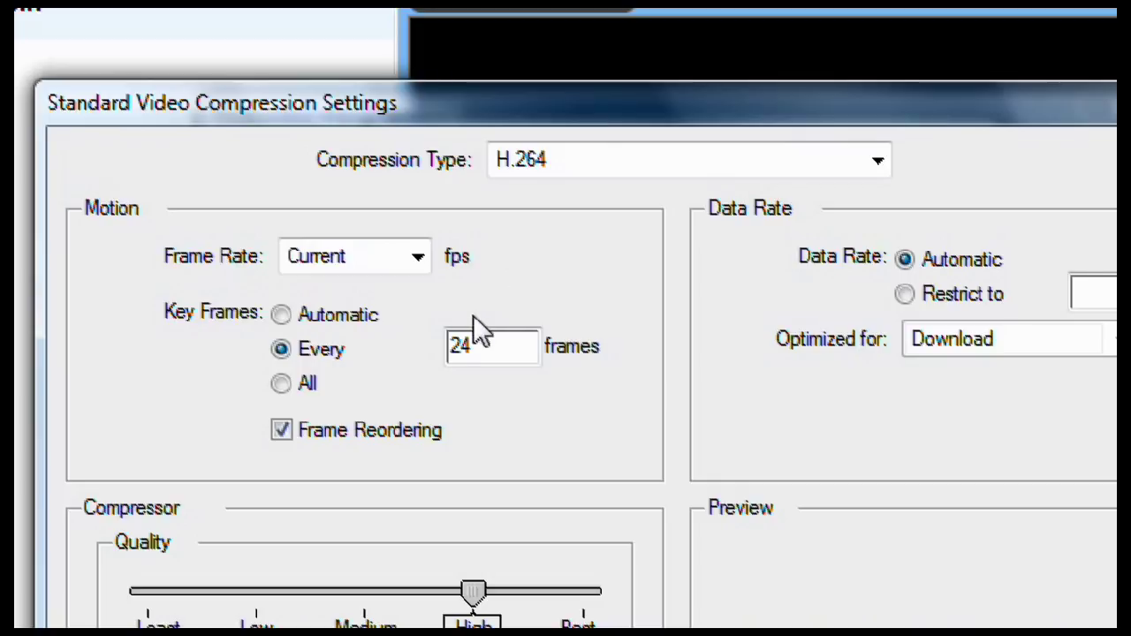
Step: Set H.264 to 30 fps with automatic key frames and Medium quality
left_click(417, 257)
left_click(364, 541)
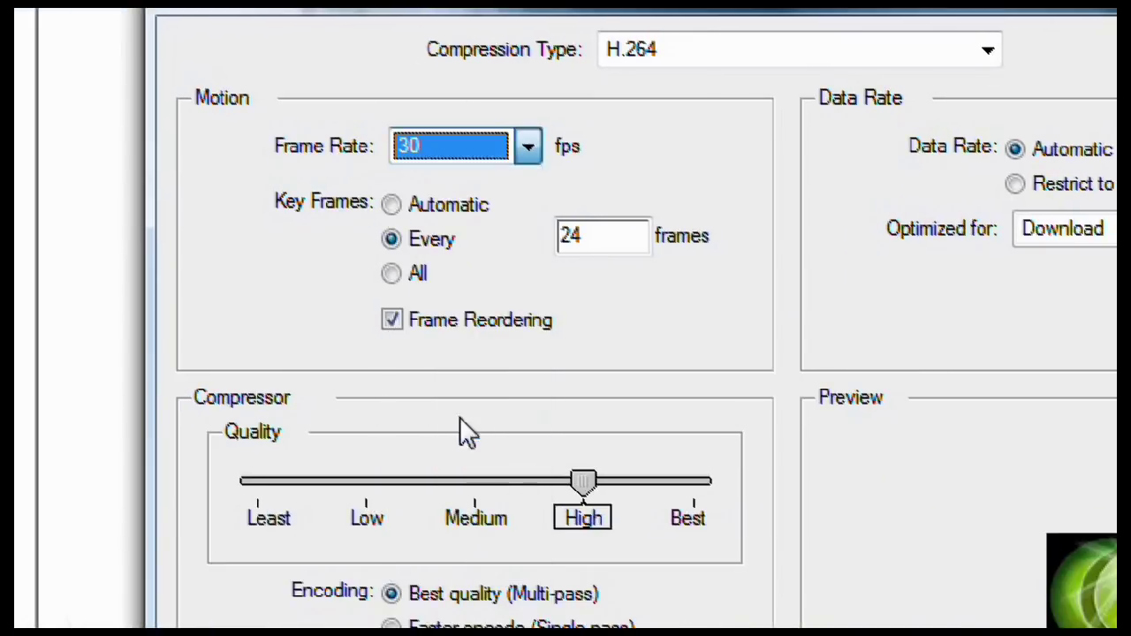
left_click(437, 205)
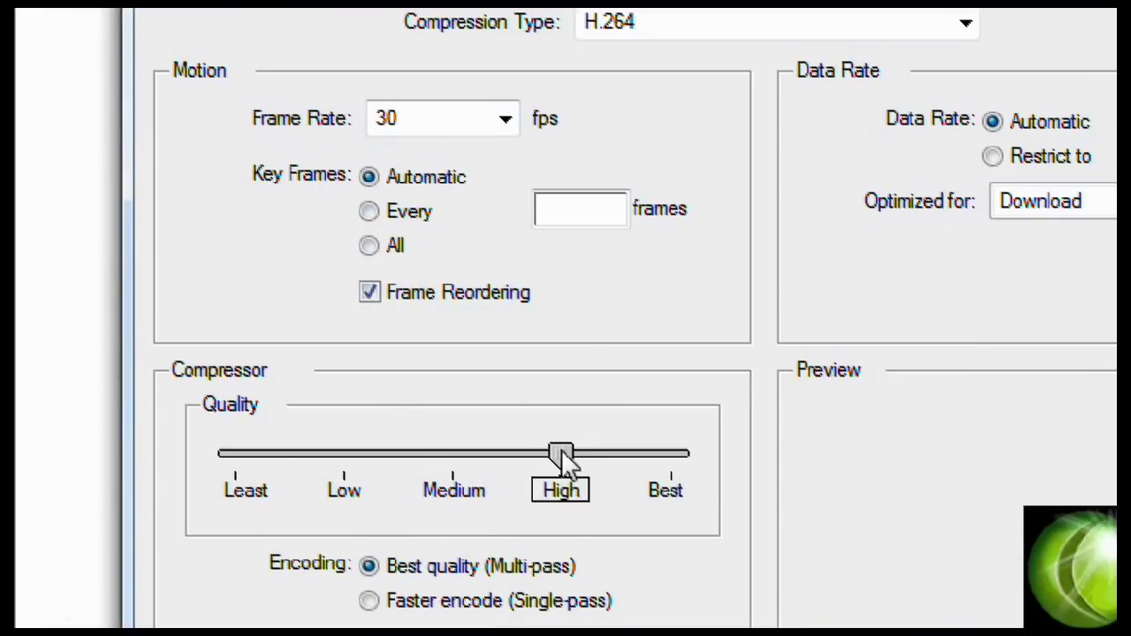
left_click_drag(562, 450, 690, 441)
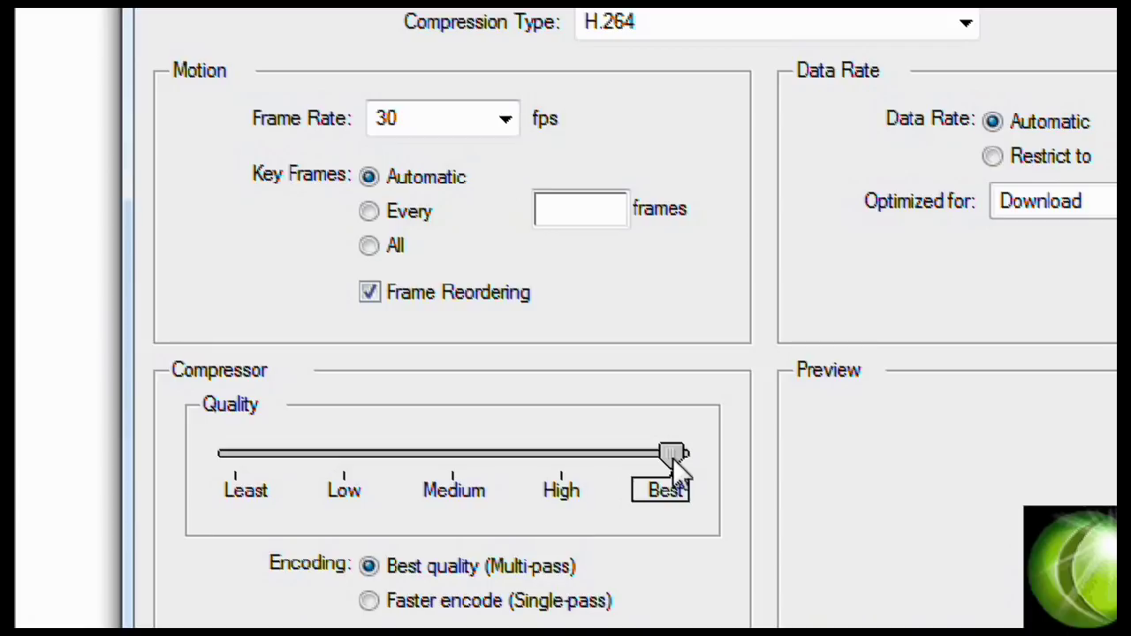
left_click_drag(673, 458, 455, 451)
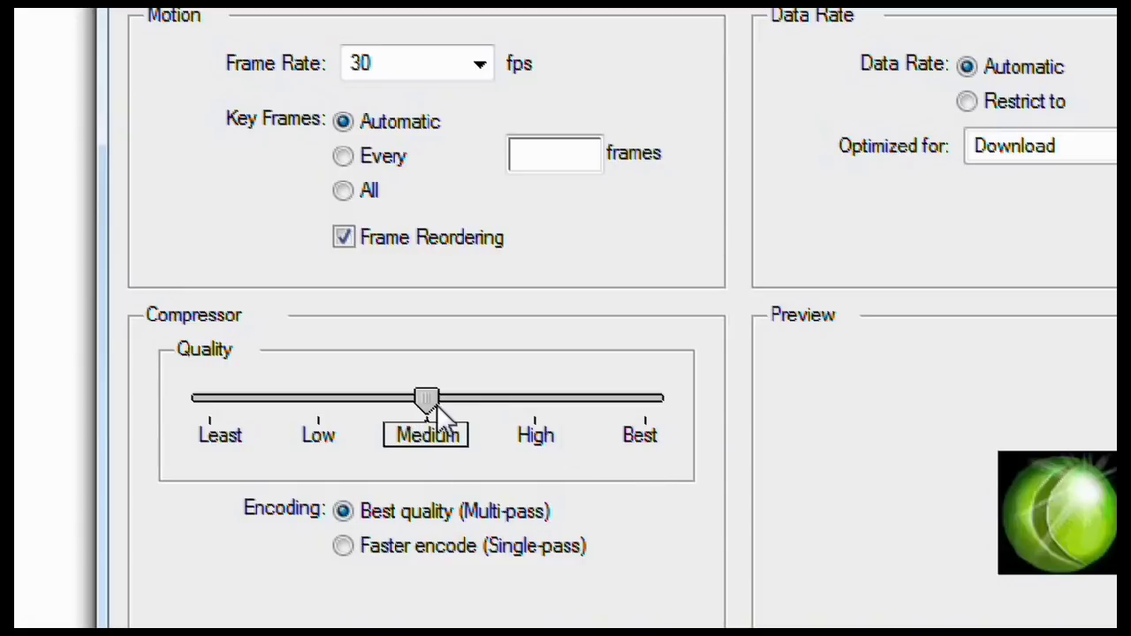
Step: Move the H.264 quality slider all the way up to Best
mouse_move(425, 433)
left_mouse_down()
mouse_move(551, 412)
mouse_move(434, 422)
left_mouse_up()
left_click_drag(427, 395, 654, 406)
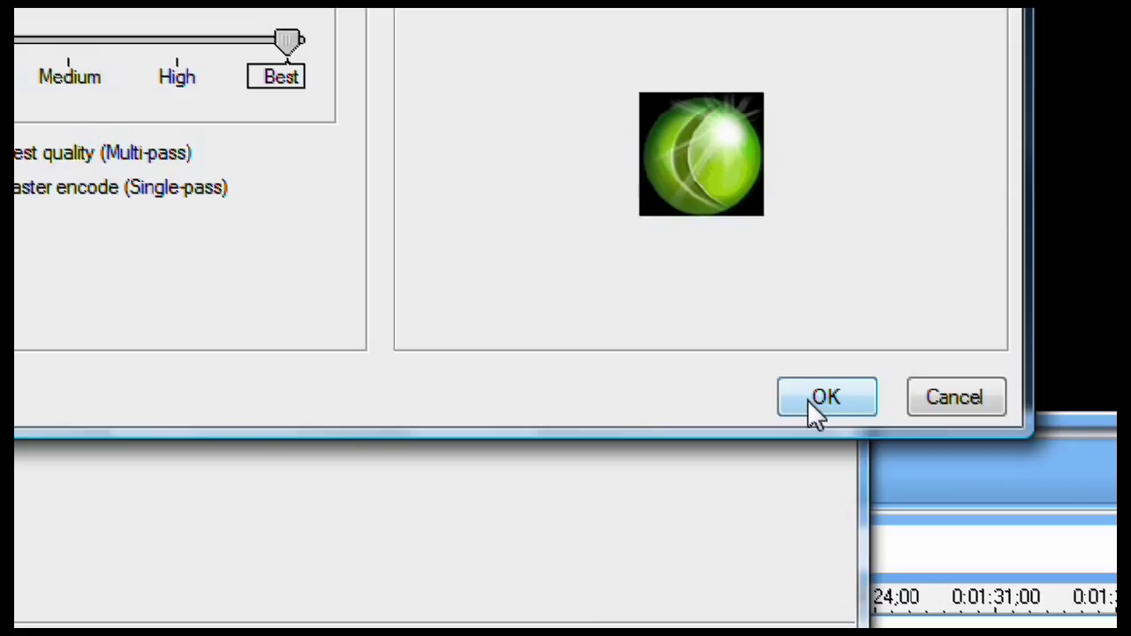
Step: Set the preset's sound to MPEG-4 Audio at 48 kHz and confirm the QuickTime settings
left_click(808, 400)
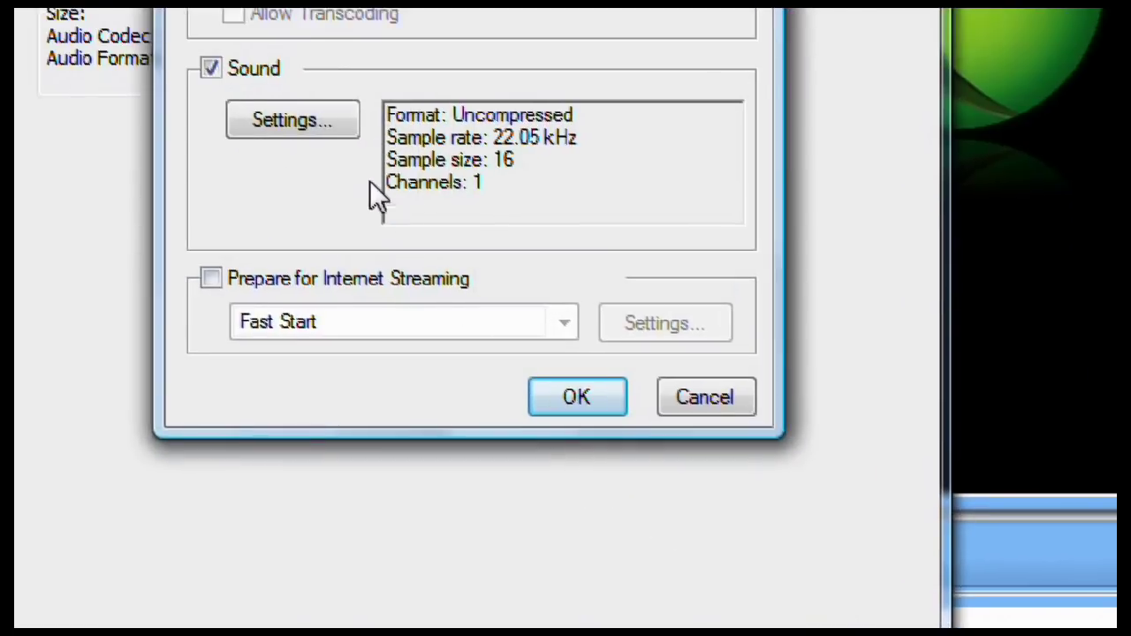
left_click(305, 126)
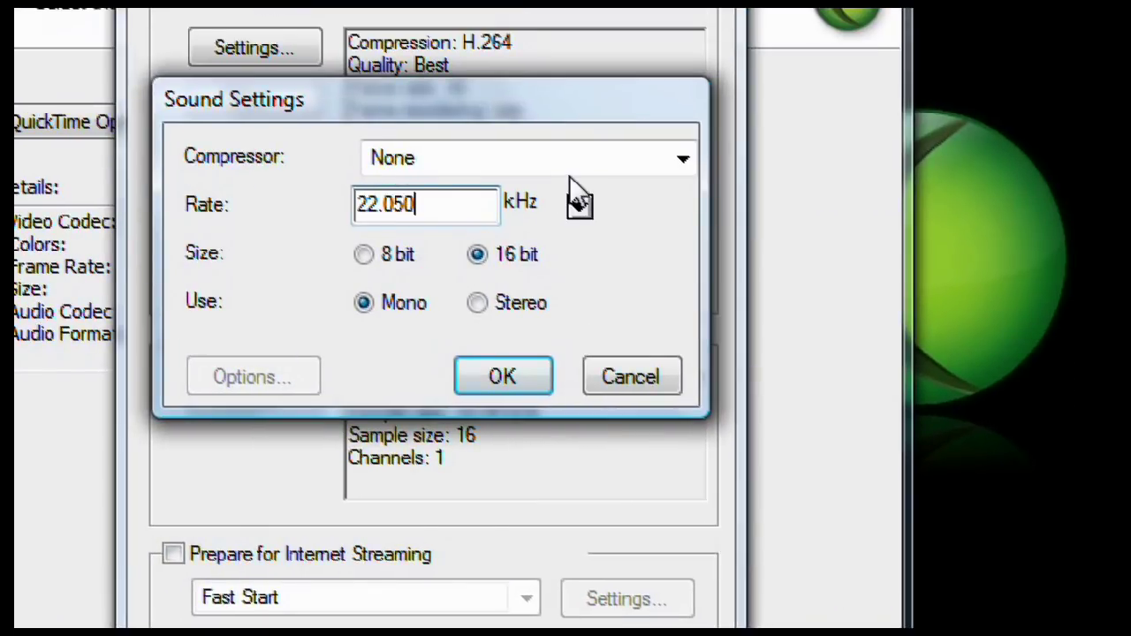
left_click(570, 172)
left_click(512, 492)
left_click(580, 205)
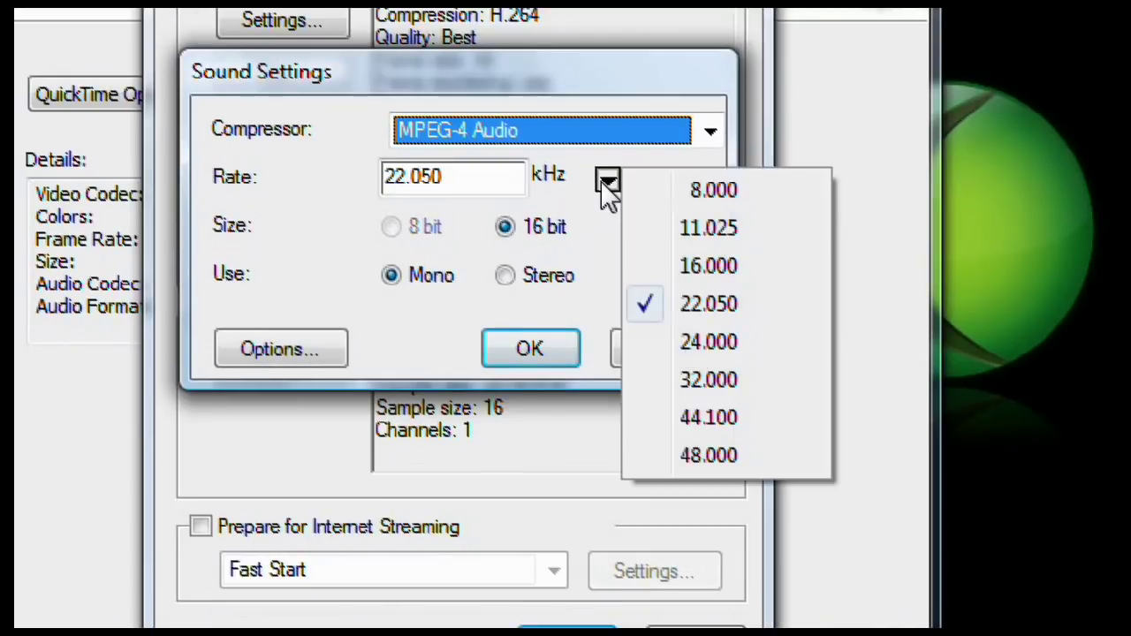
left_click(665, 455)
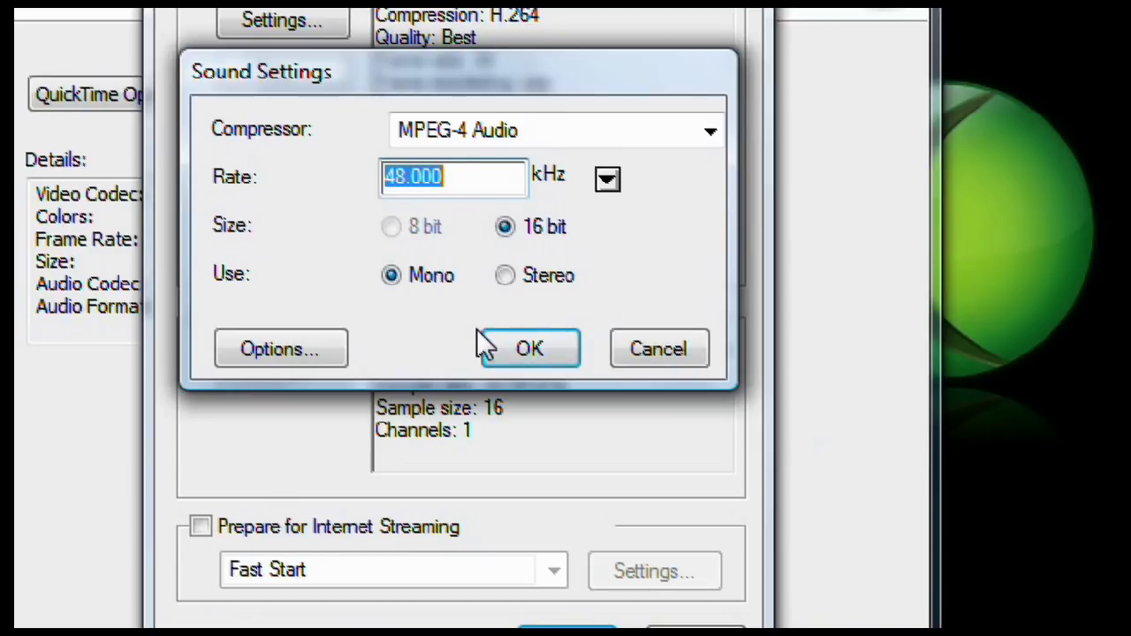
left_click(518, 350)
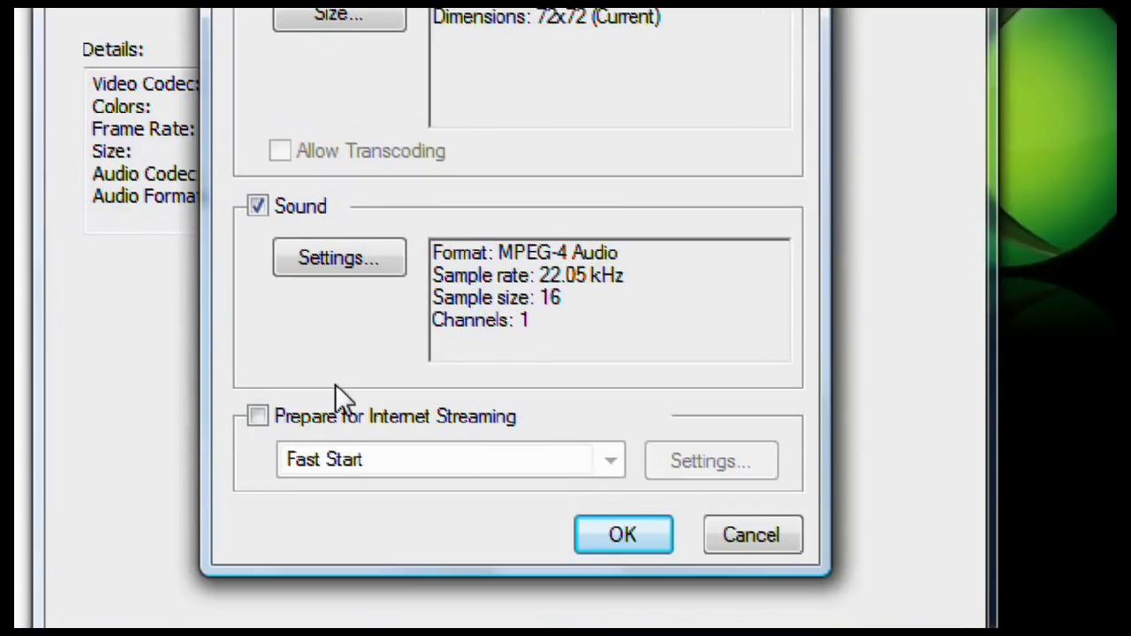
left_click(597, 465)
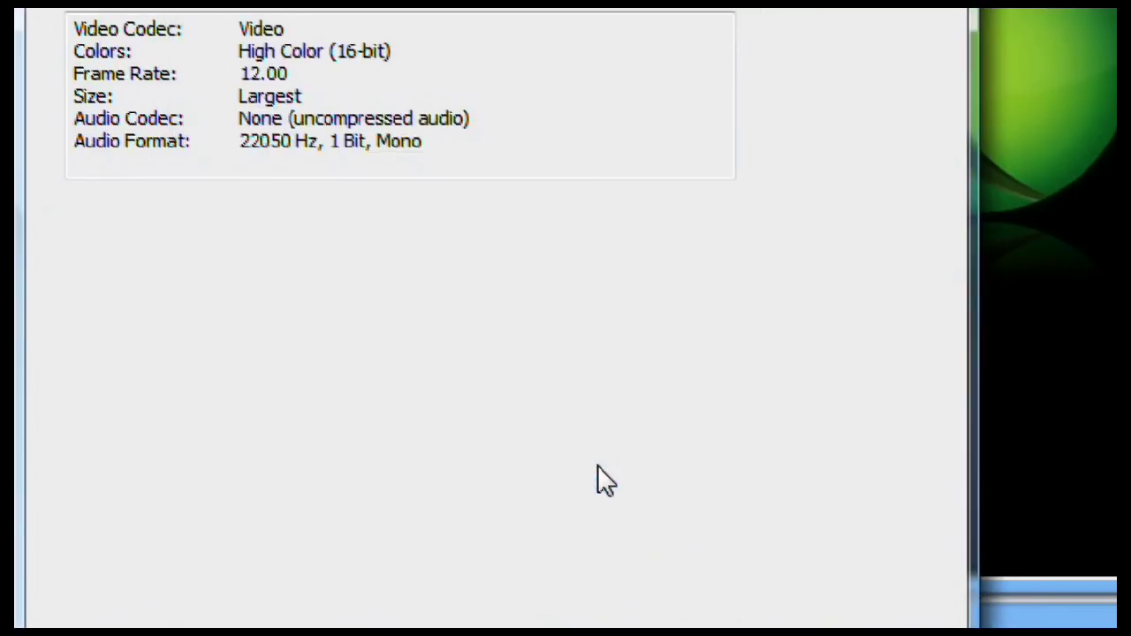
Step: Give the QuickTime output a 1280×720 custom video size and finish the preset
left_click(566, 474)
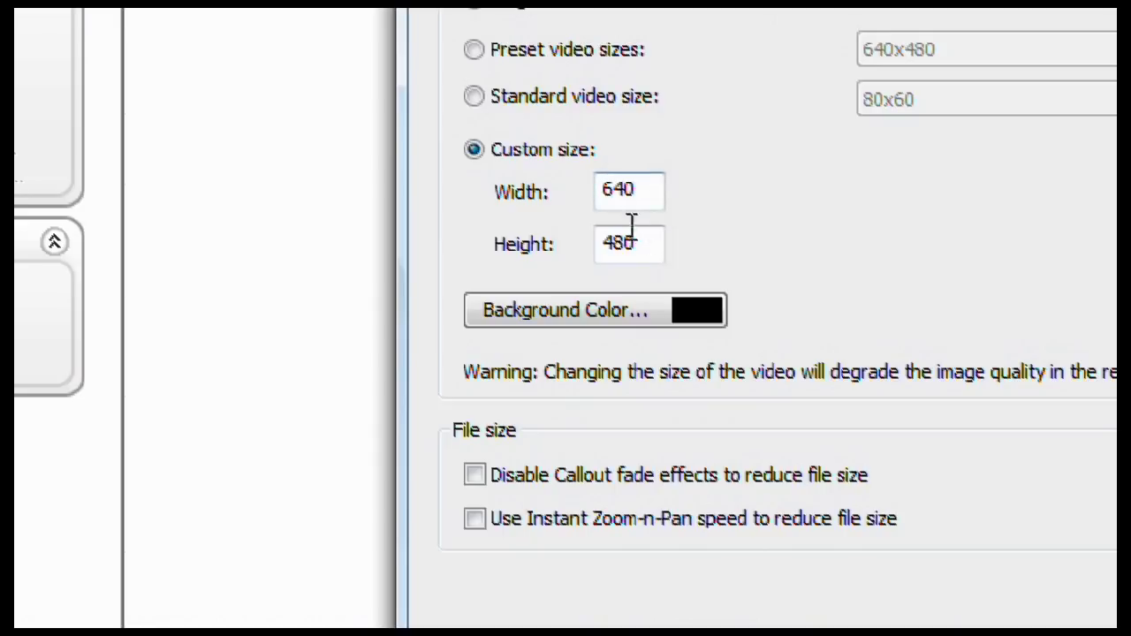
left_click_drag(630, 243, 556, 236)
type("360")
key("shift+Tab")
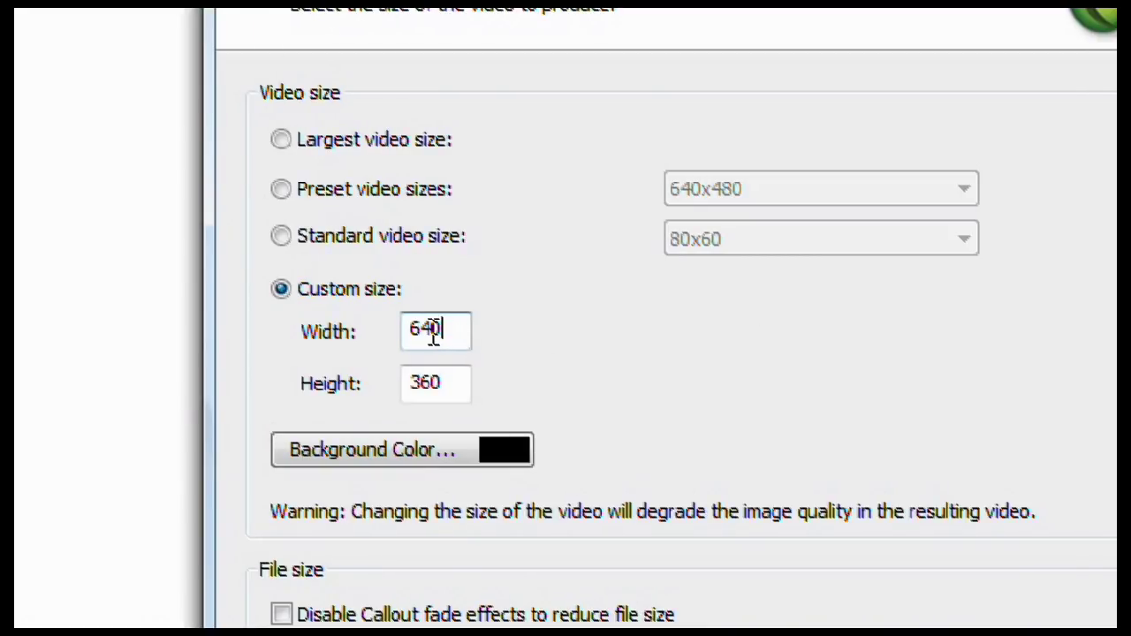
left_click_drag(433, 336, 335, 332)
type("12800")
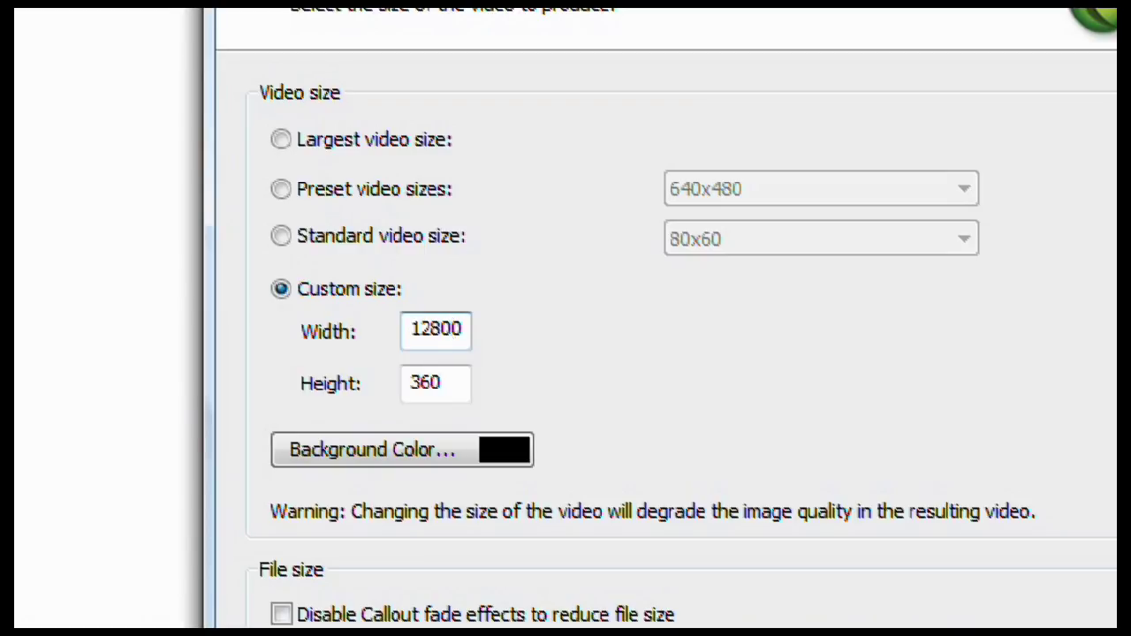
key("BackSpace")
double_click(425, 383)
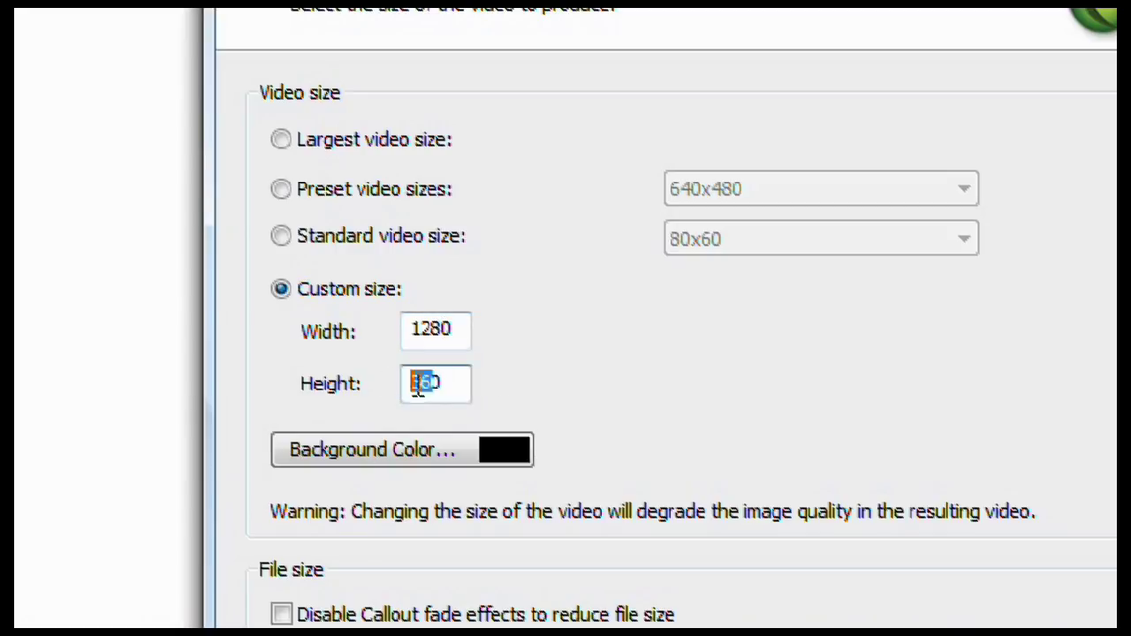
type("720")
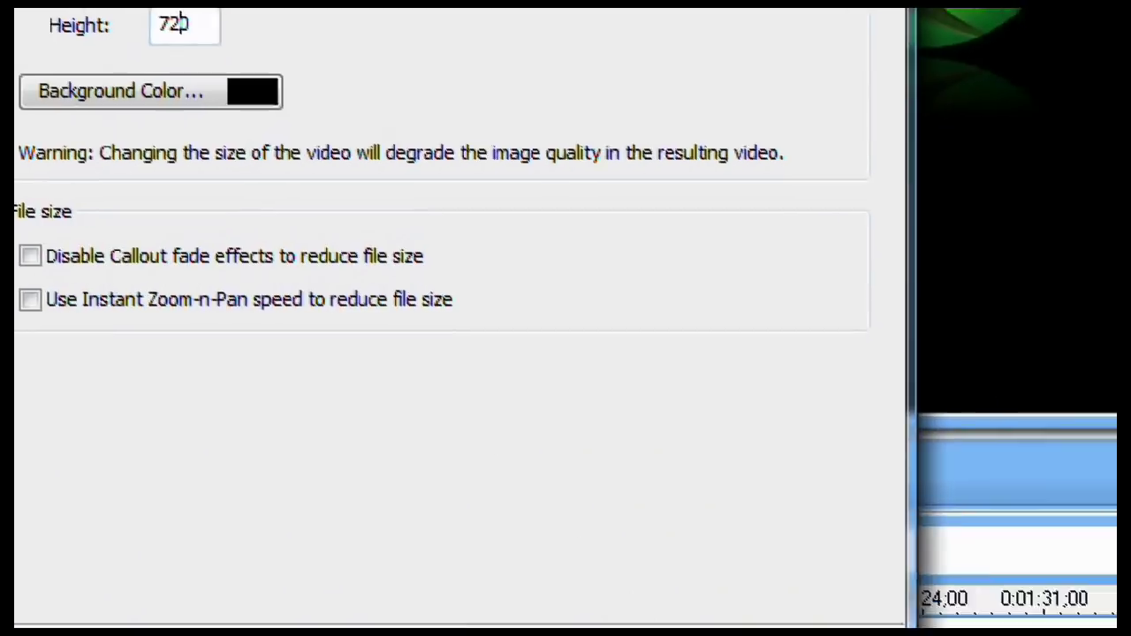
left_click(566, 454)
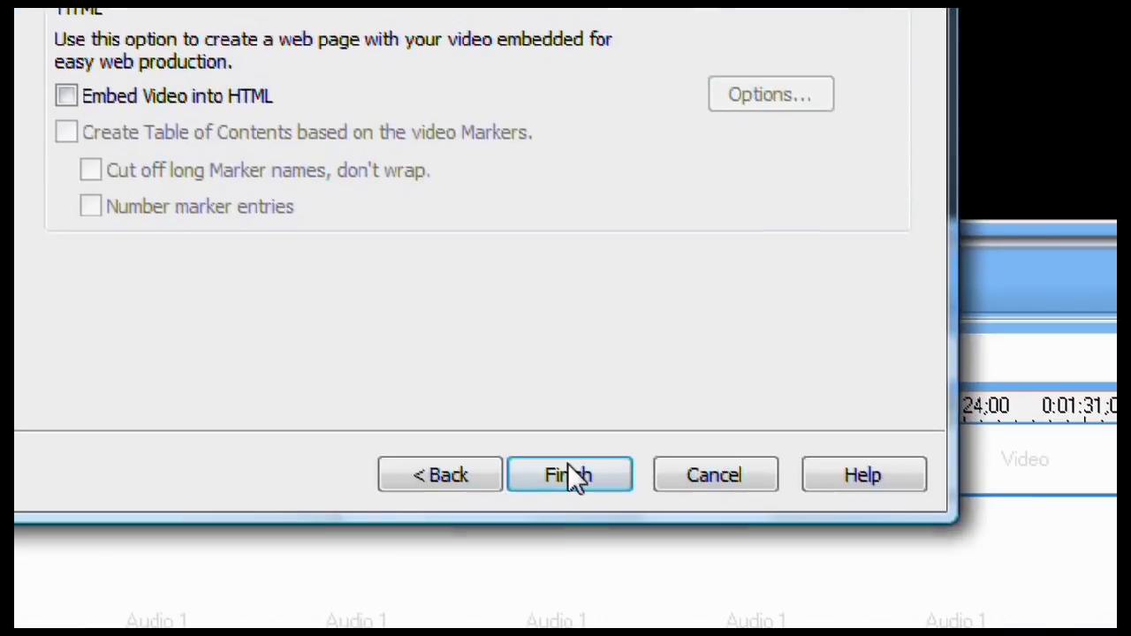
left_click(610, 530)
Step: Start rendering contra3-1-3.avi, cancel it, and close the production results report
left_click(601, 363)
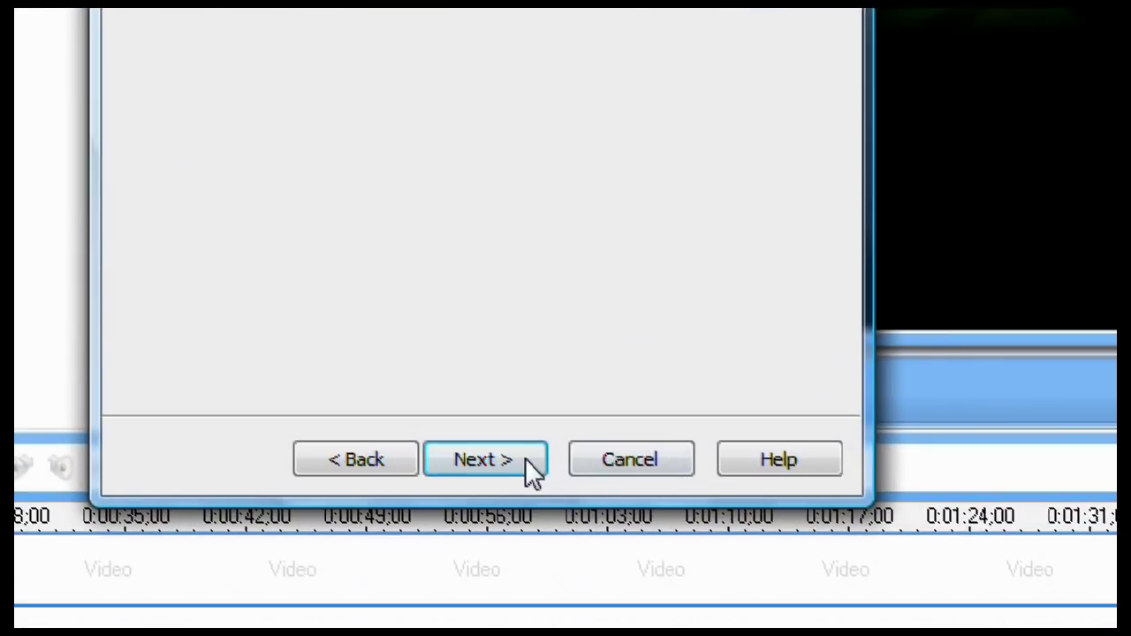
left_click(525, 459)
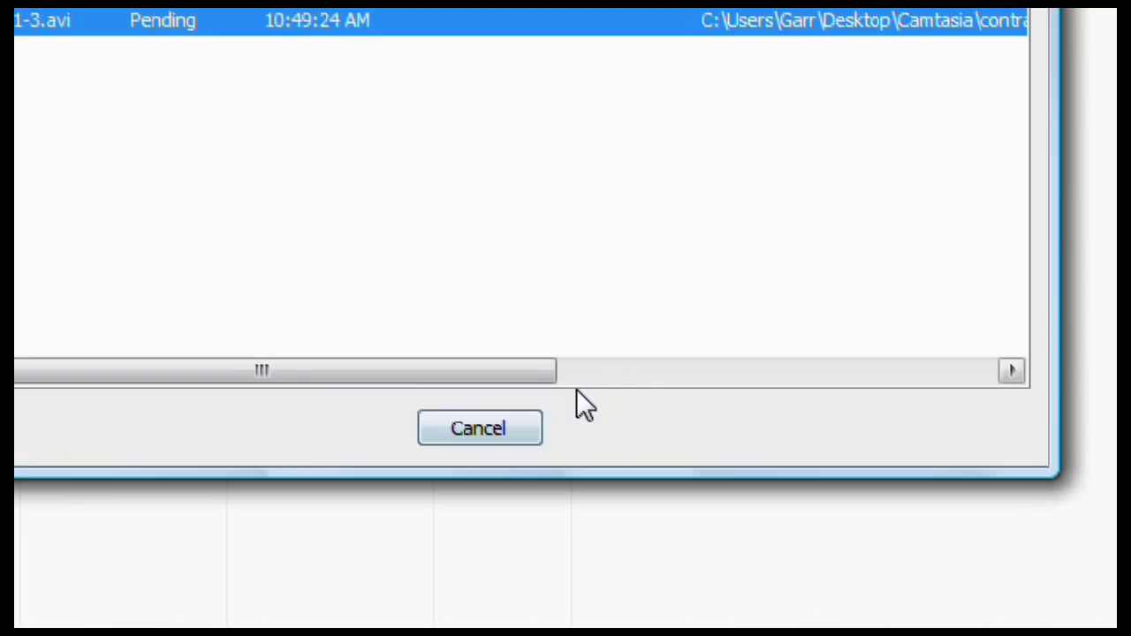
left_click(479, 427)
left_click(473, 145)
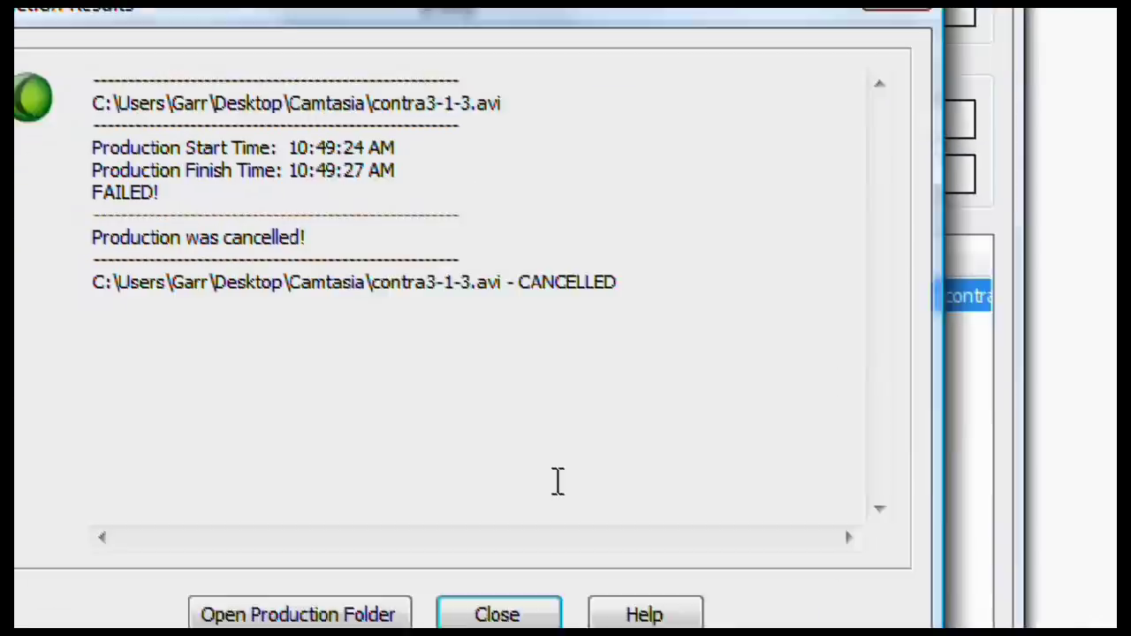
left_click(570, 478)
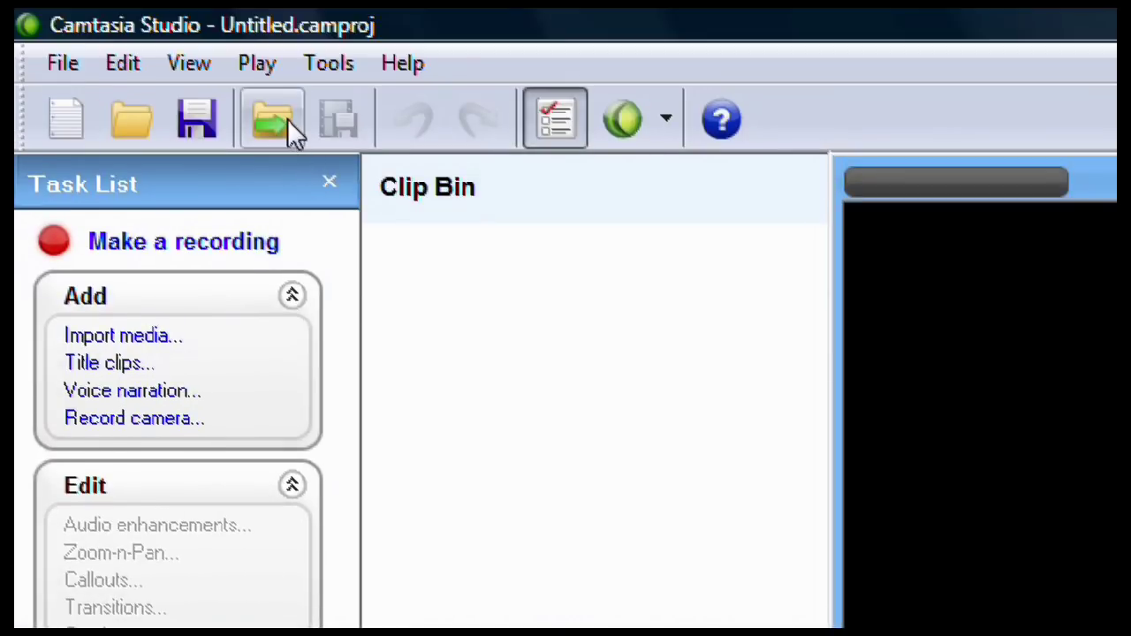
Step: Import testy.avi and place it on the timeline's video track
left_click(287, 119)
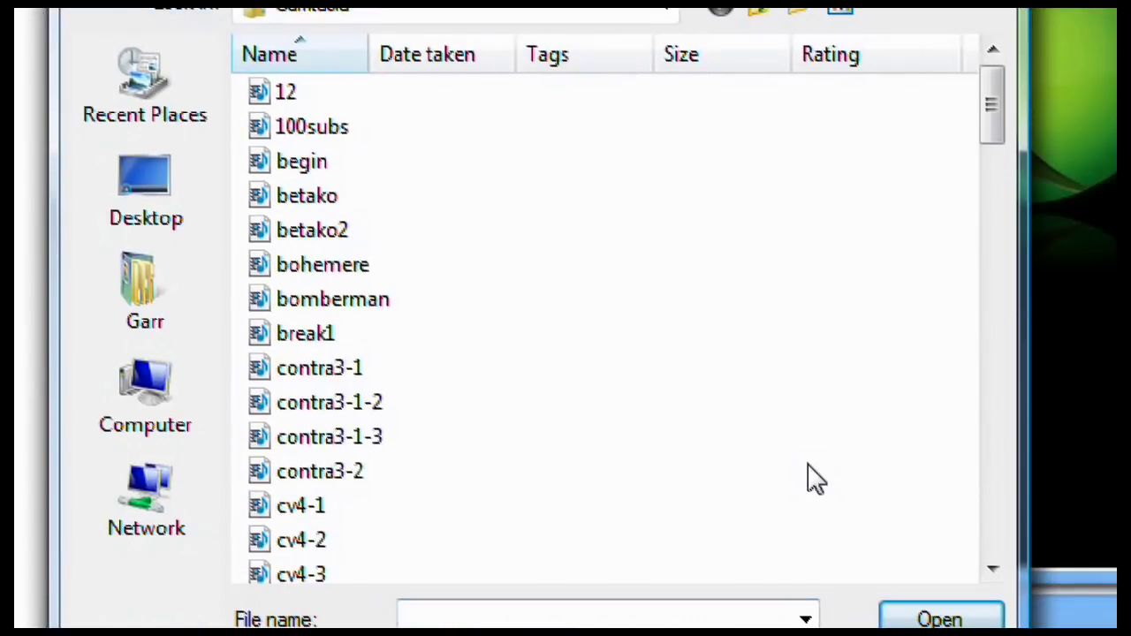
scroll(780, 444, "down", 10)
left_click(296, 267)
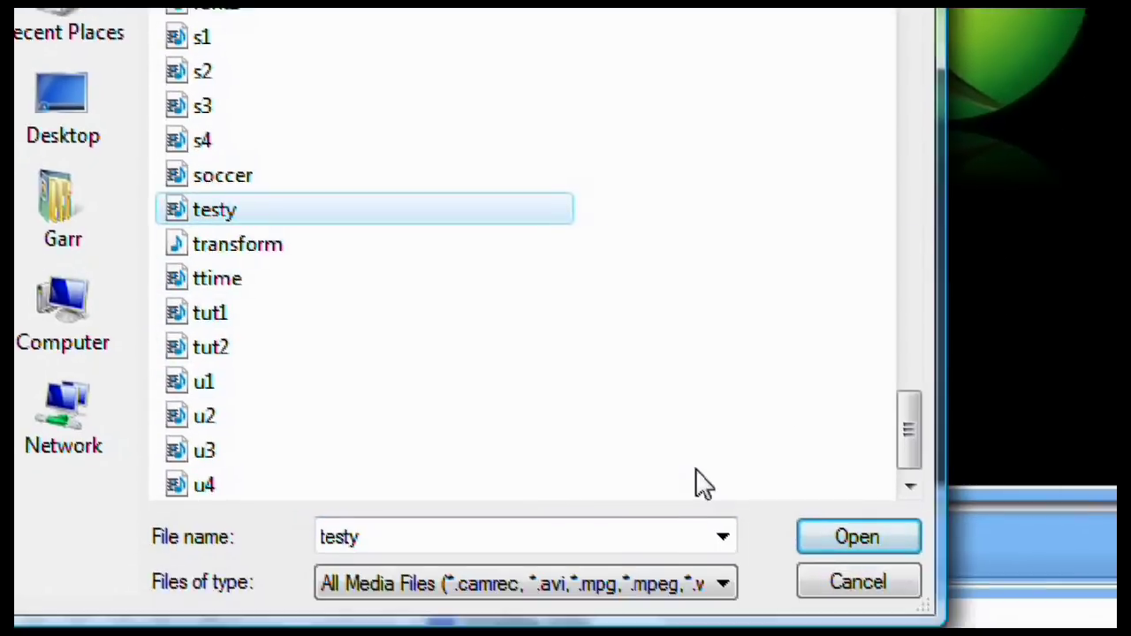
left_click(914, 592)
left_click_drag(324, 156, 778, 495)
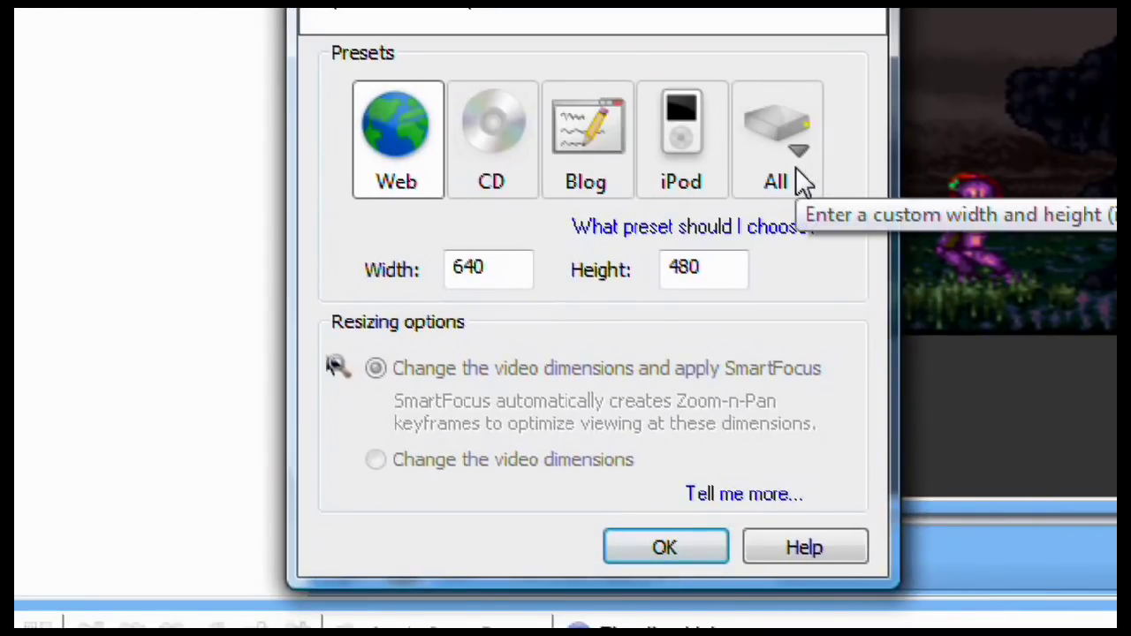
Step: Set the editing dimensions to the Youtube HD Quality 1280×720 preset
left_click(800, 181)
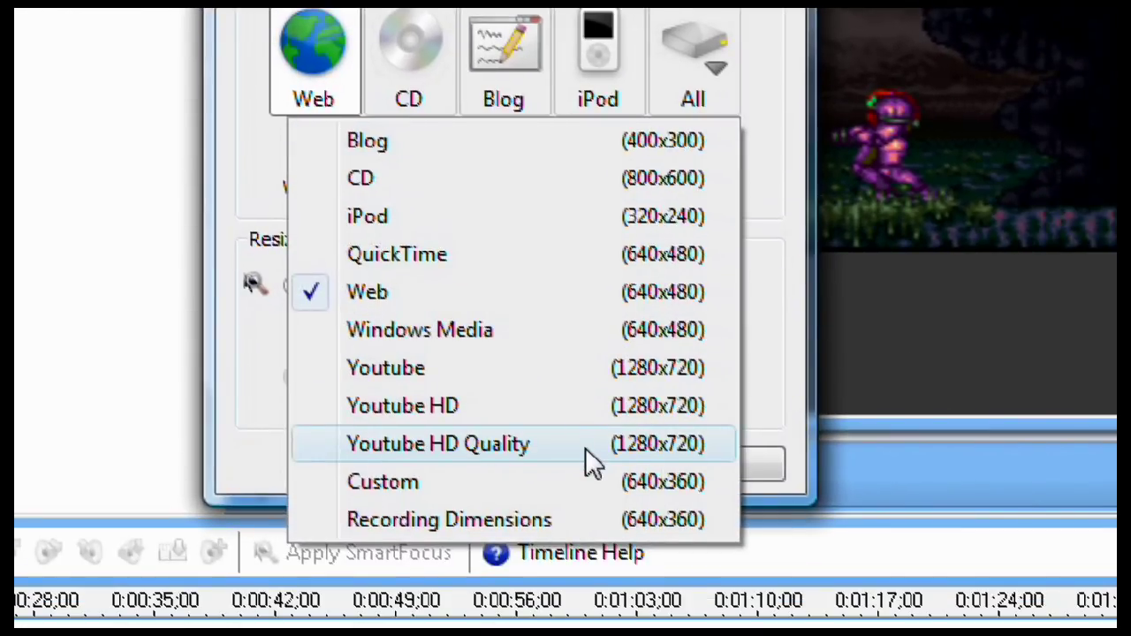
left_click(585, 447)
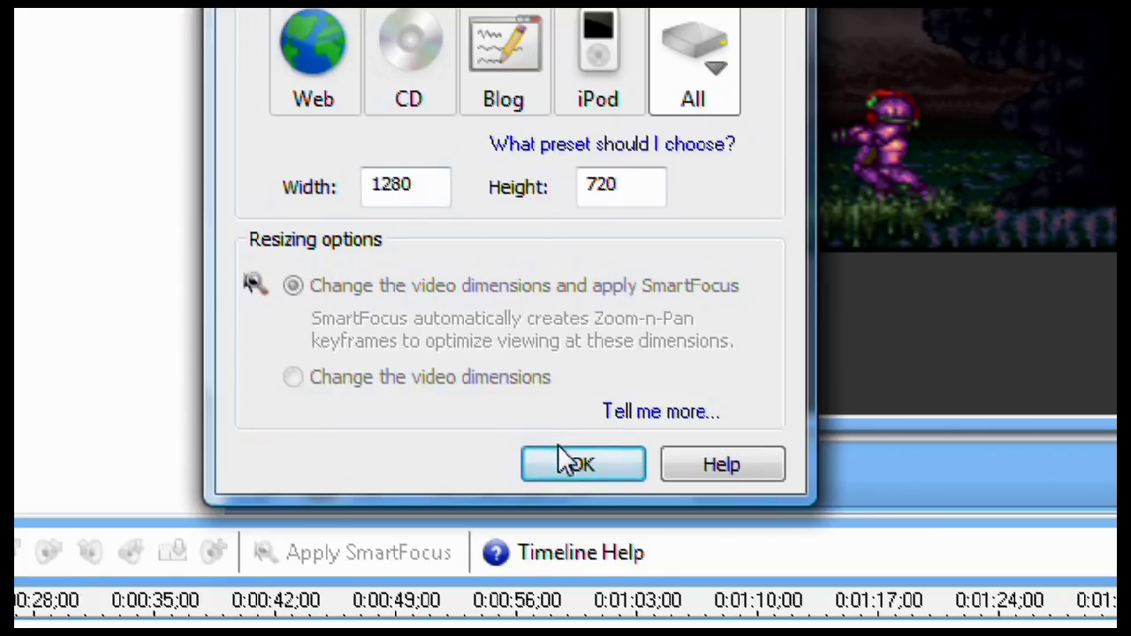
left_click(561, 467)
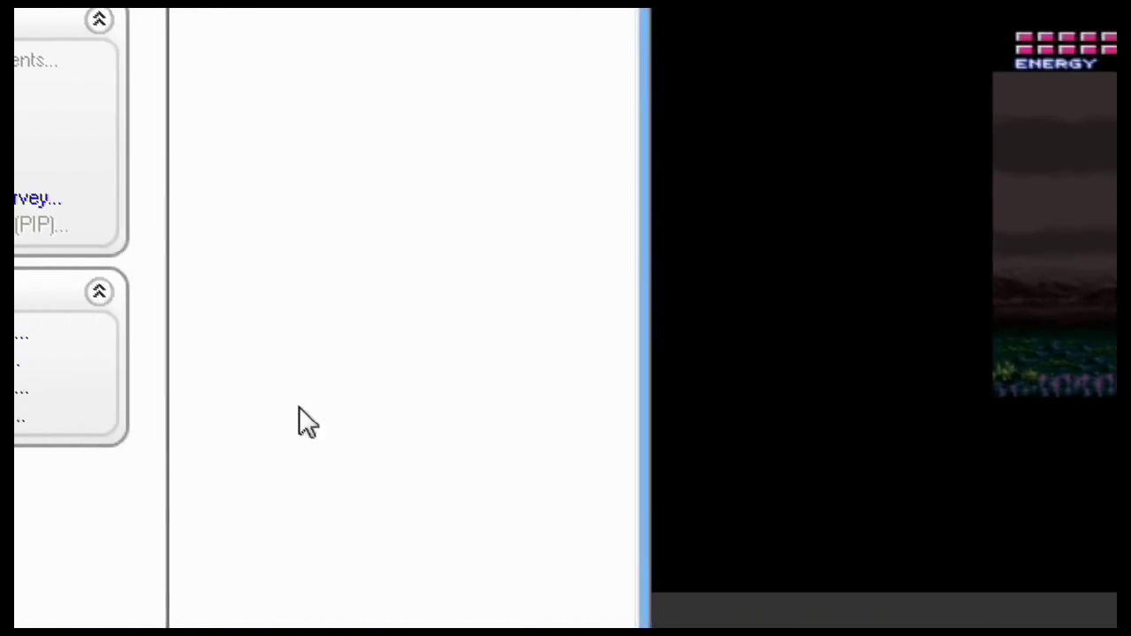
Step: Add a Zoom-n-Pan keyframe at the start of testy.avi scaling it to 200%
left_click(157, 328)
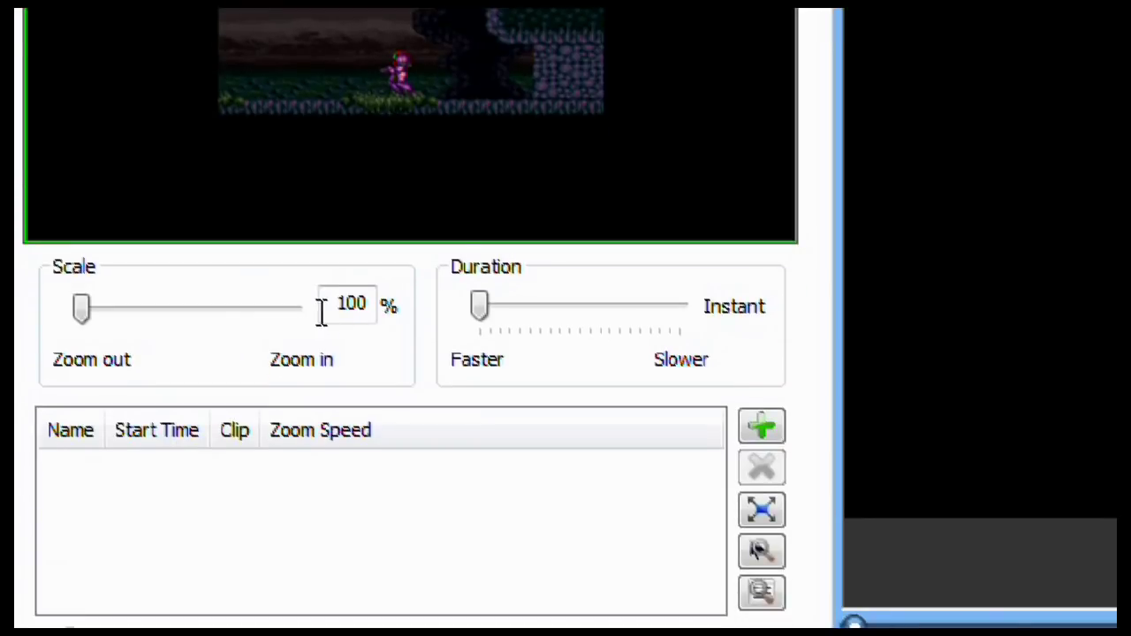
left_click(343, 305)
key("Return")
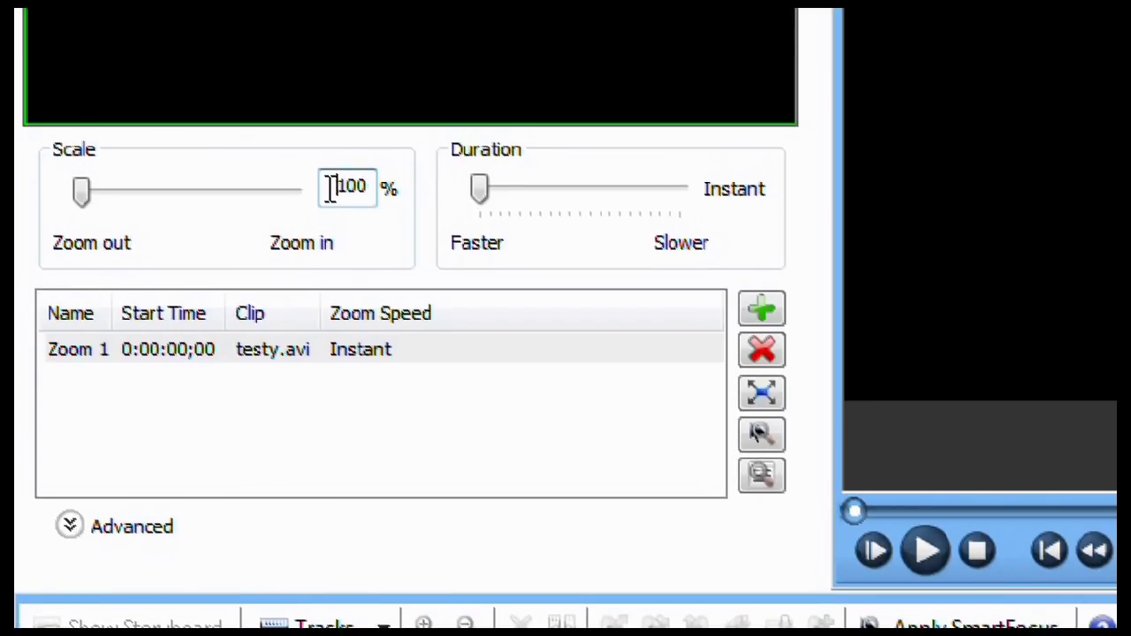
key("Delete")
type("2")
key("Return")
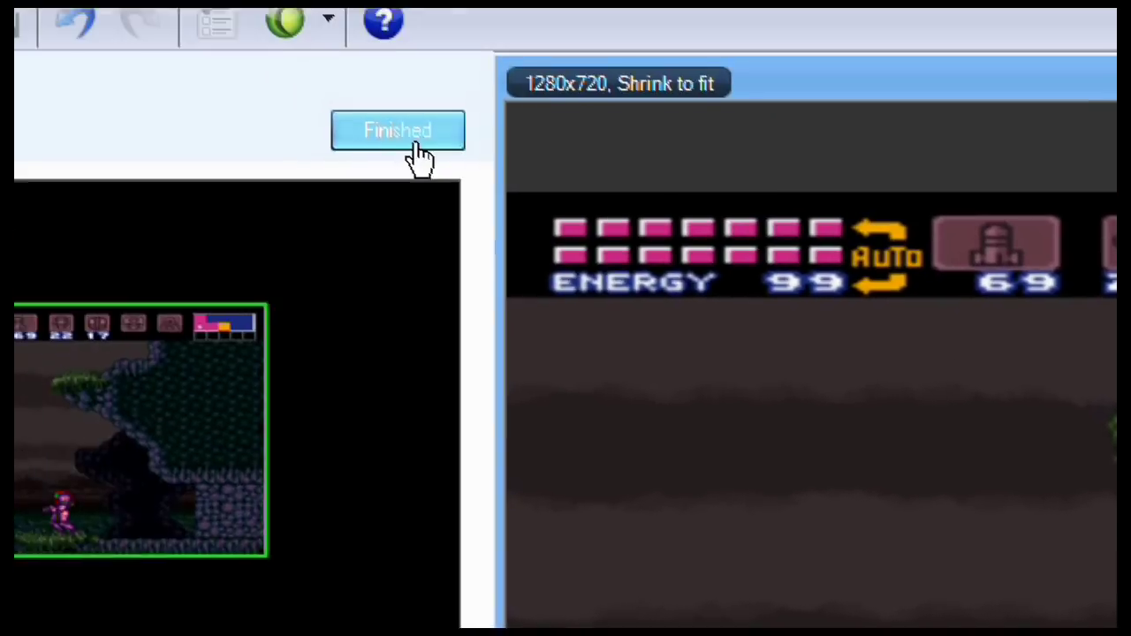
left_click(409, 141)
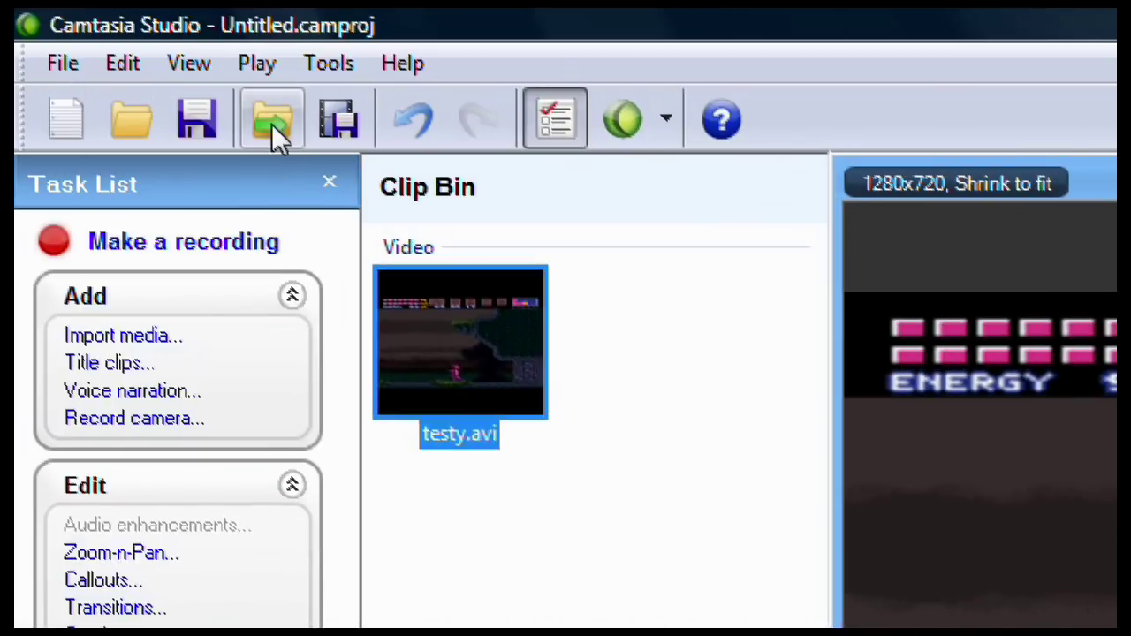
Step: Import noise.avi and place it on the Video track right after testy.avi
left_click(271, 123)
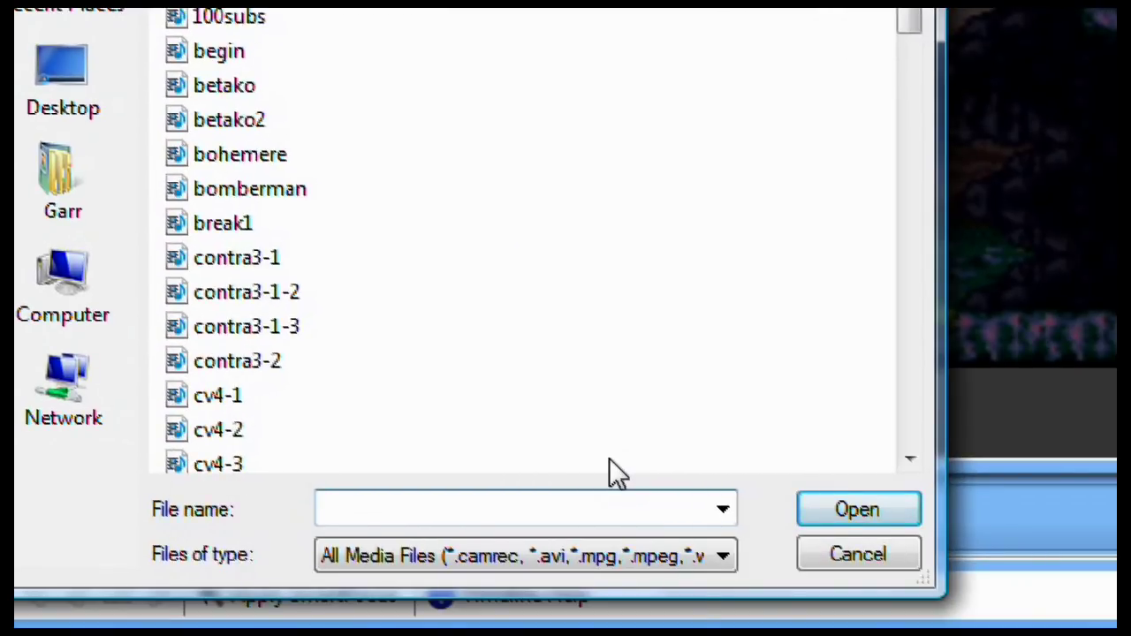
type("noise")
key("Return")
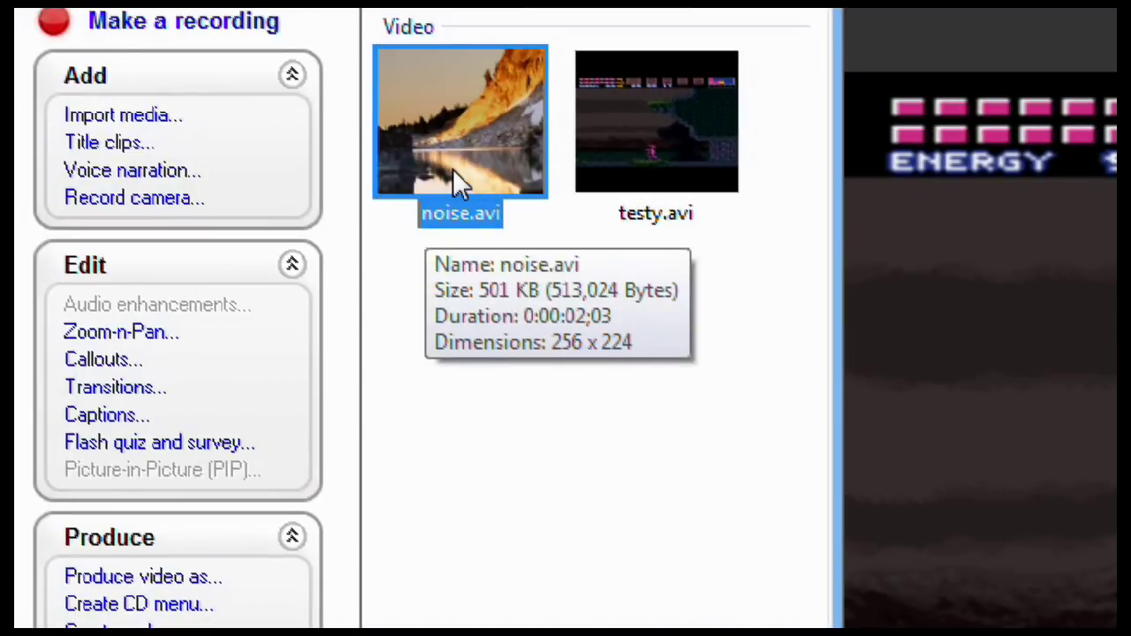
left_click_drag(452, 169, 424, 544)
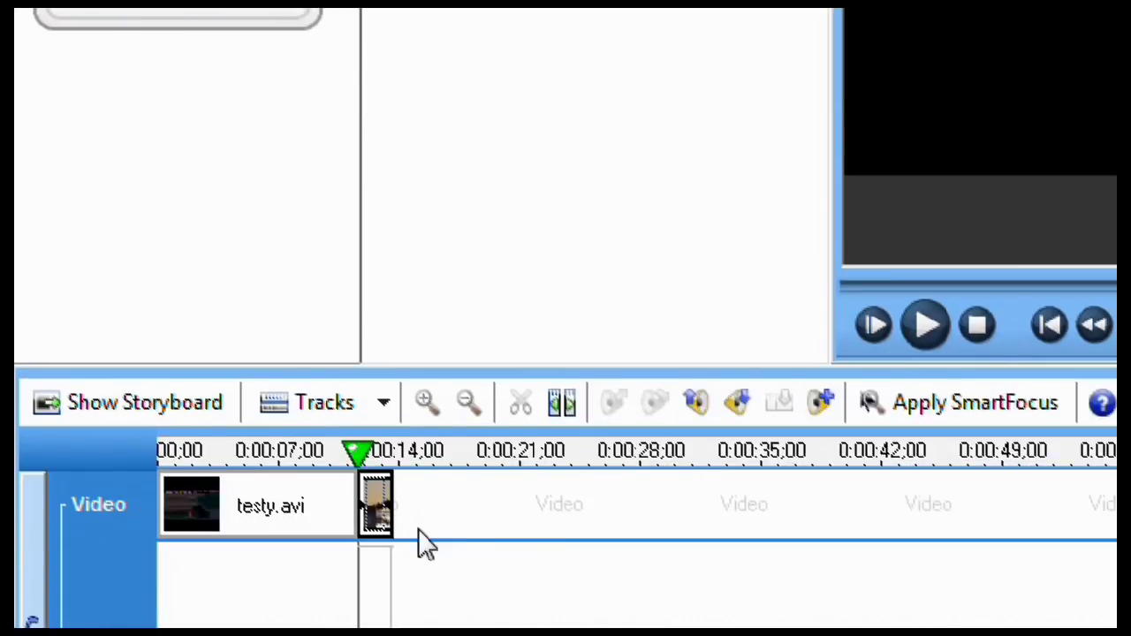
Step: Mark the noise clip's span, open its audio enhancements, and cut that section
left_click_drag(359, 453, 395, 452)
right_click(385, 396)
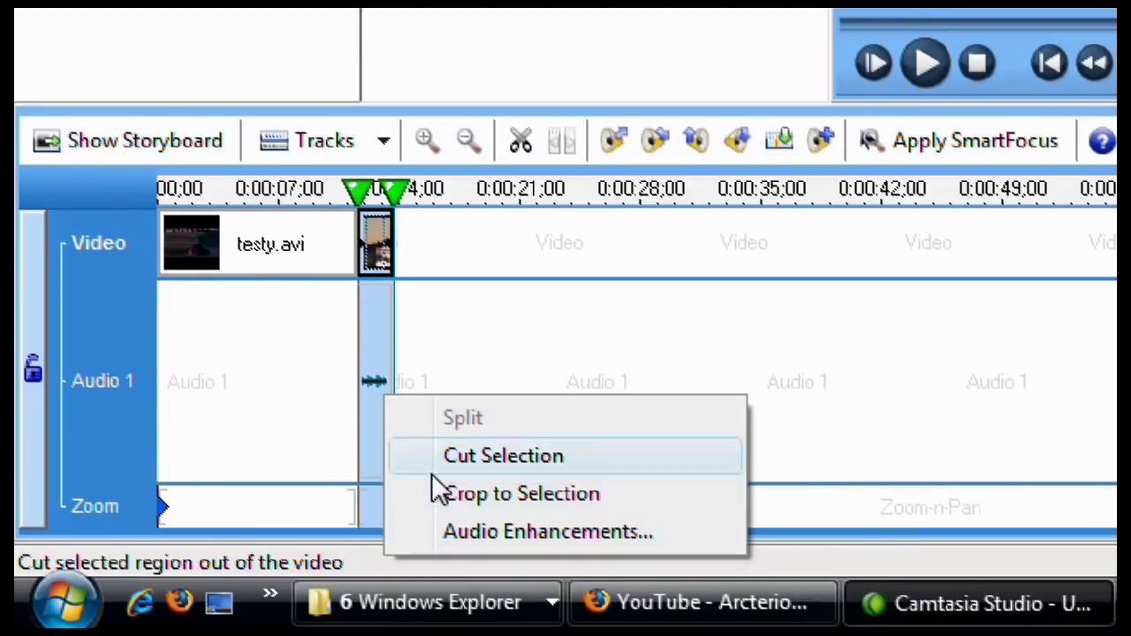
left_click(444, 535)
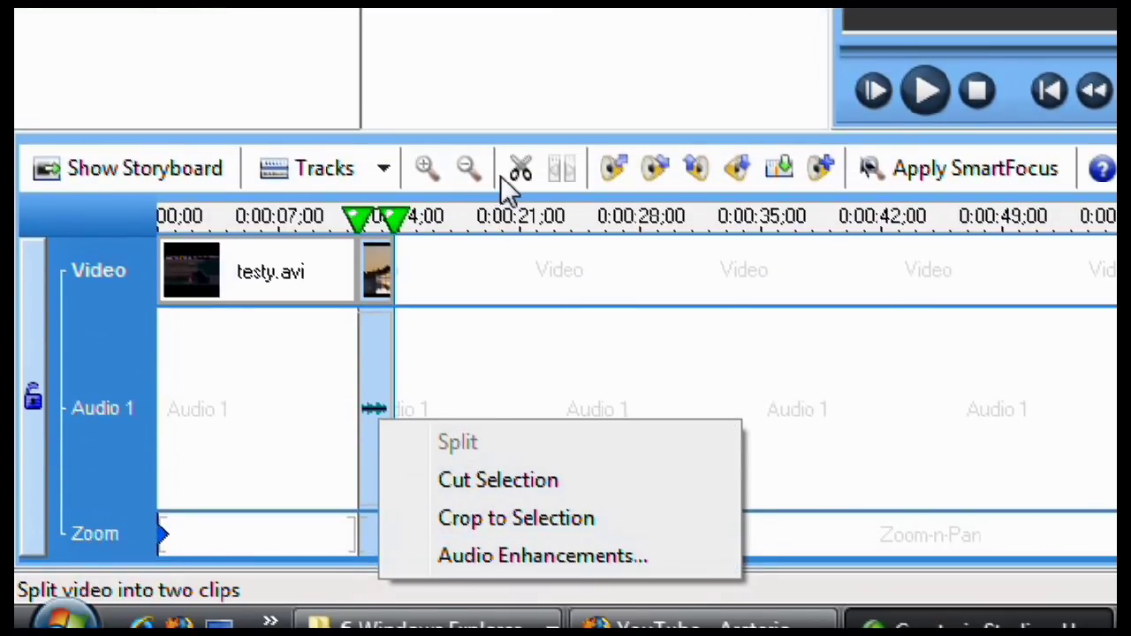
left_click(511, 174)
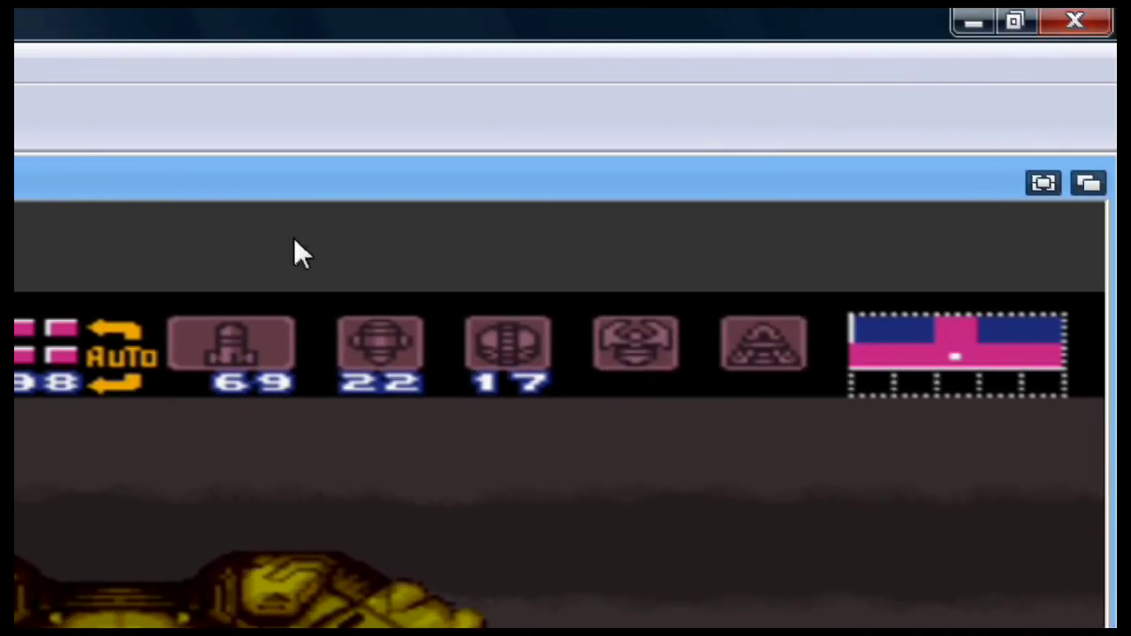
Step: Minimize the game and launch VirtualDub.exe from the VD folder
left_click(964, 24)
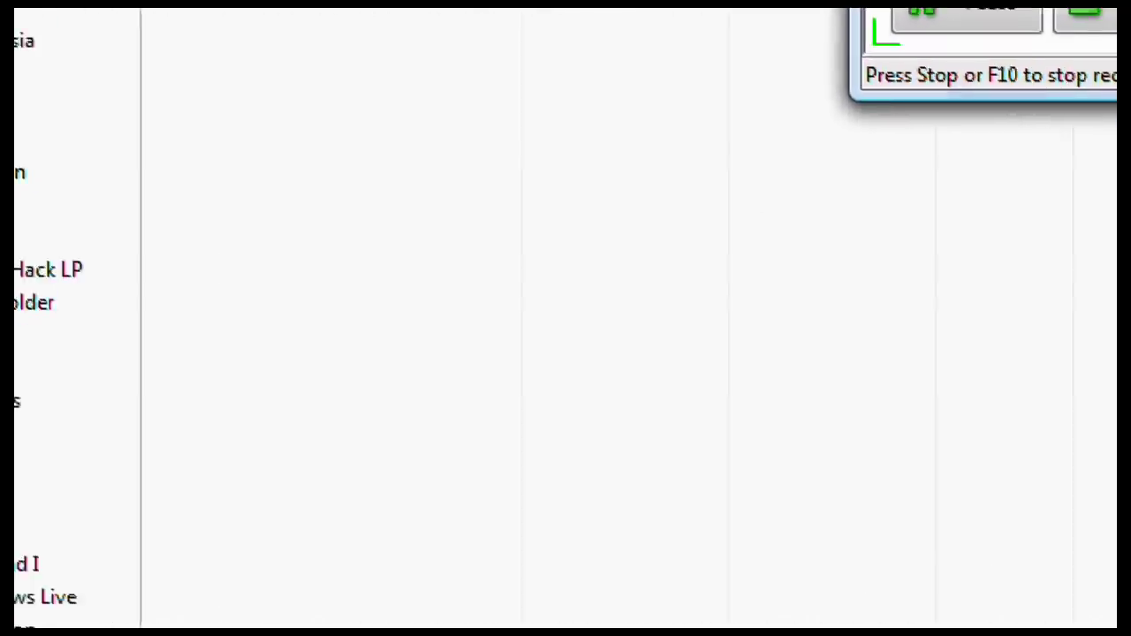
left_click(465, 509)
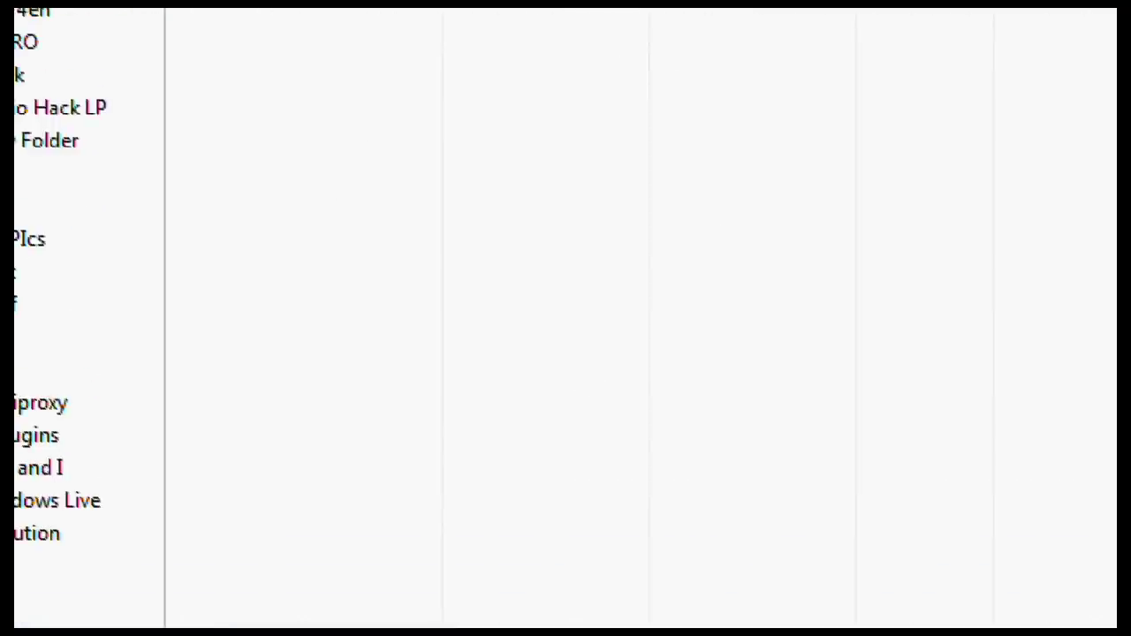
double_click(412, 175)
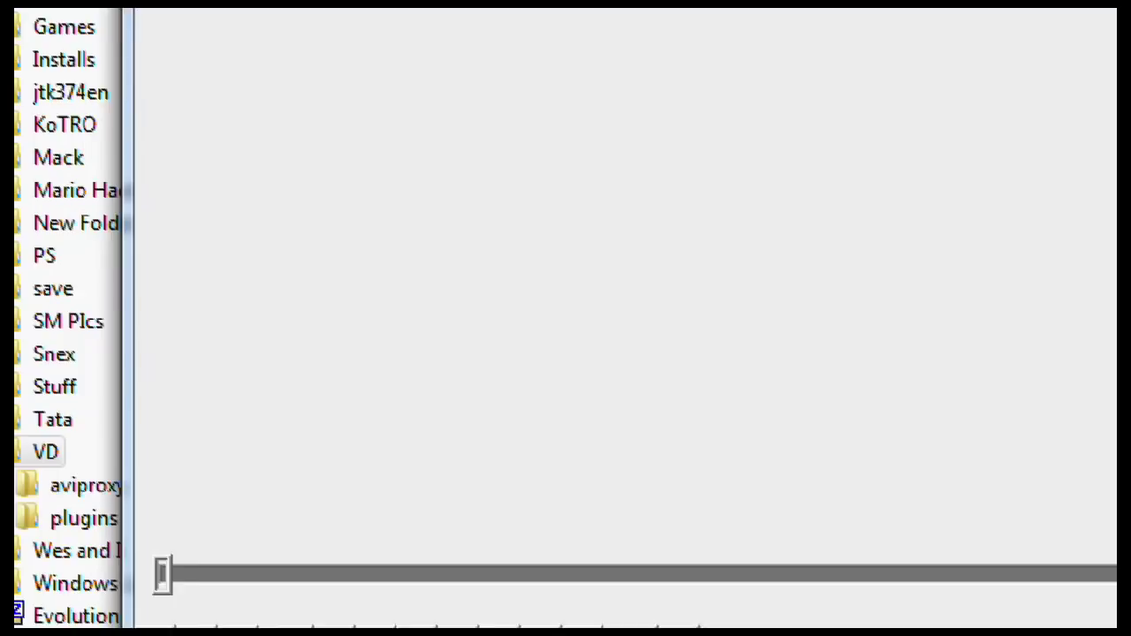
Step: Drag testy.avi from the Camtasia folder into VirtualDub
left_click(437, 603)
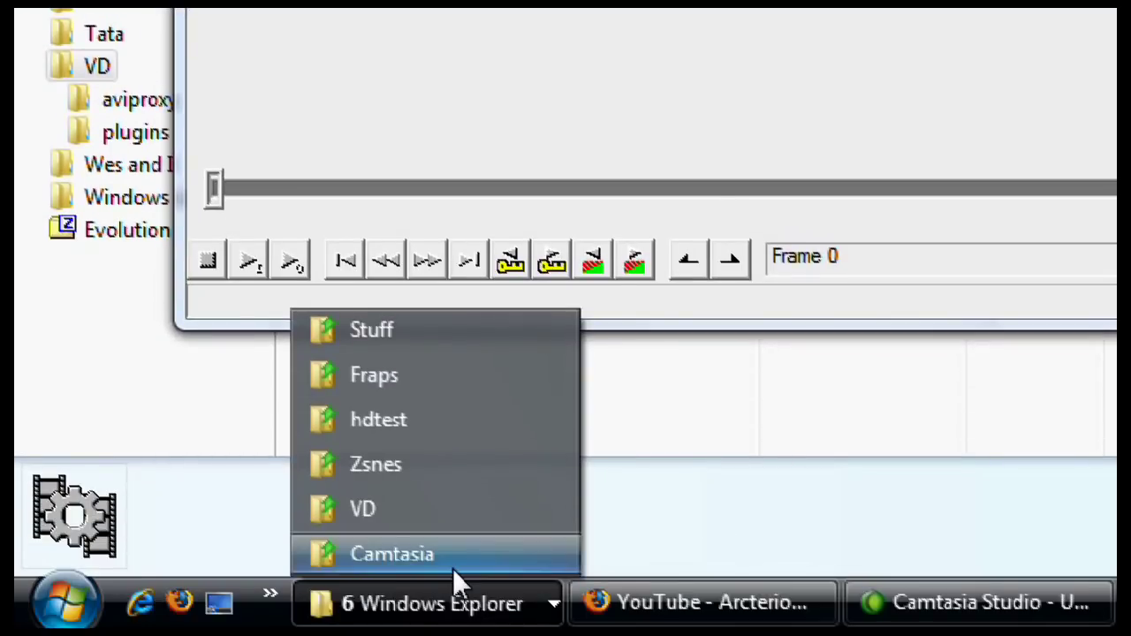
left_click(453, 556)
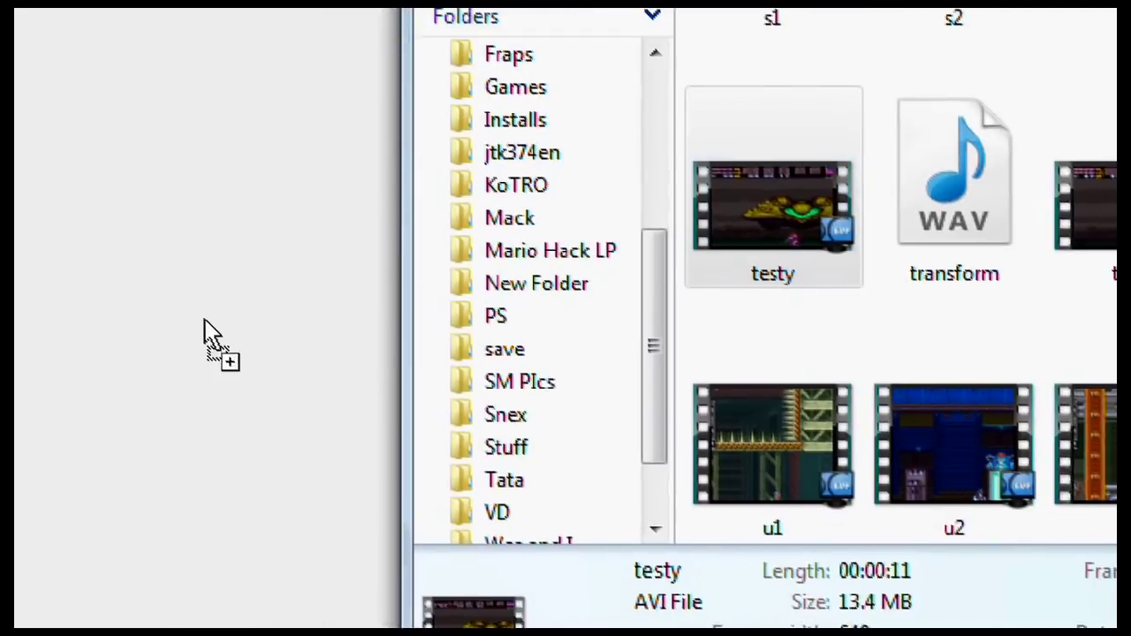
left_click_drag(1048, 80, 299, 456)
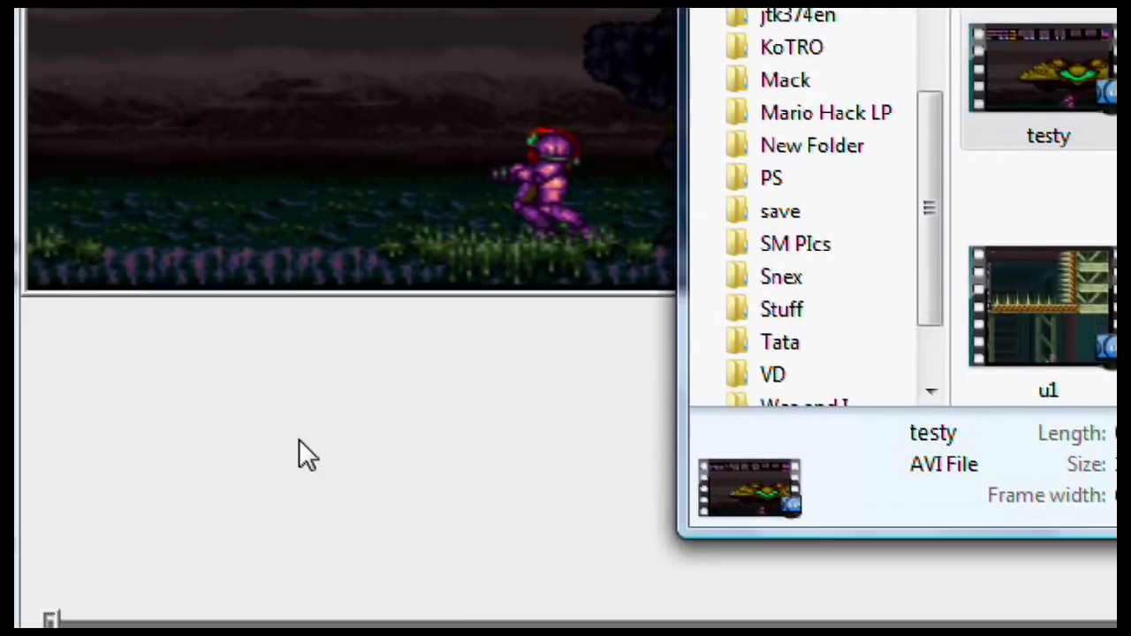
left_click(299, 442)
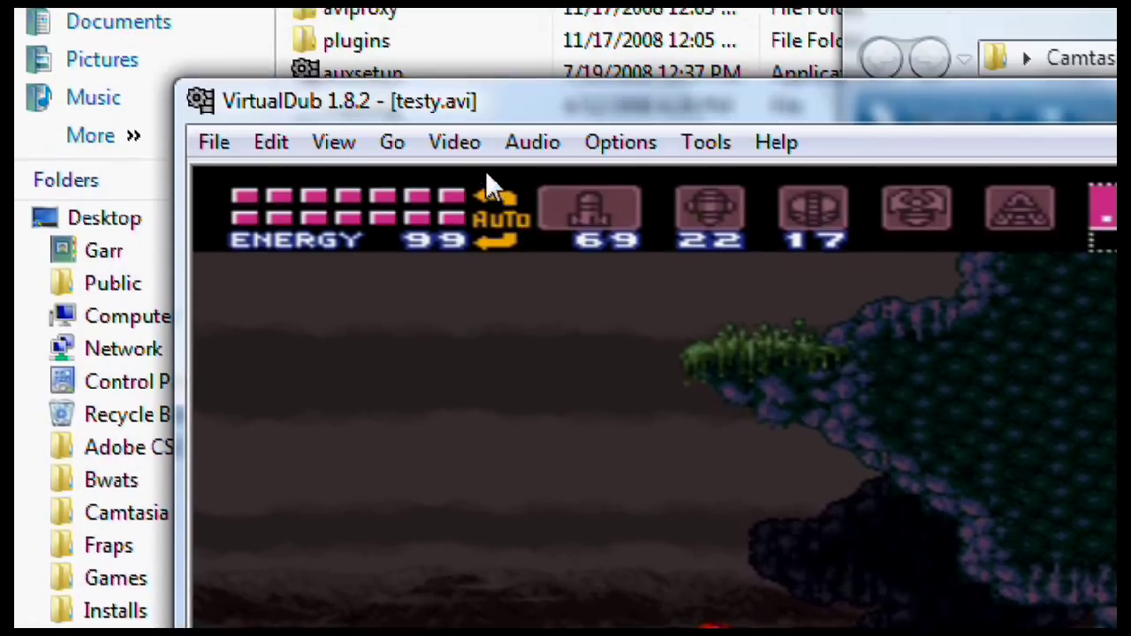
Step: Add a resize filter set to Absolute 640x360 pixels with aspect ratio Disabled
left_click(468, 171)
left_click(513, 209)
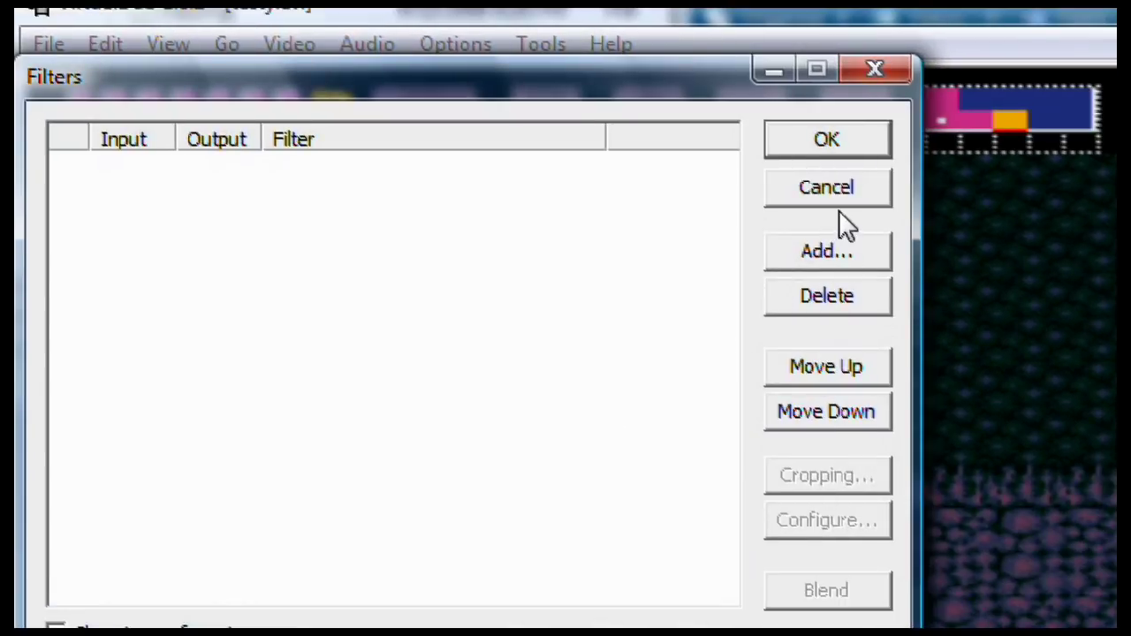
left_click(981, 375)
scroll(308, 289, "down", 3)
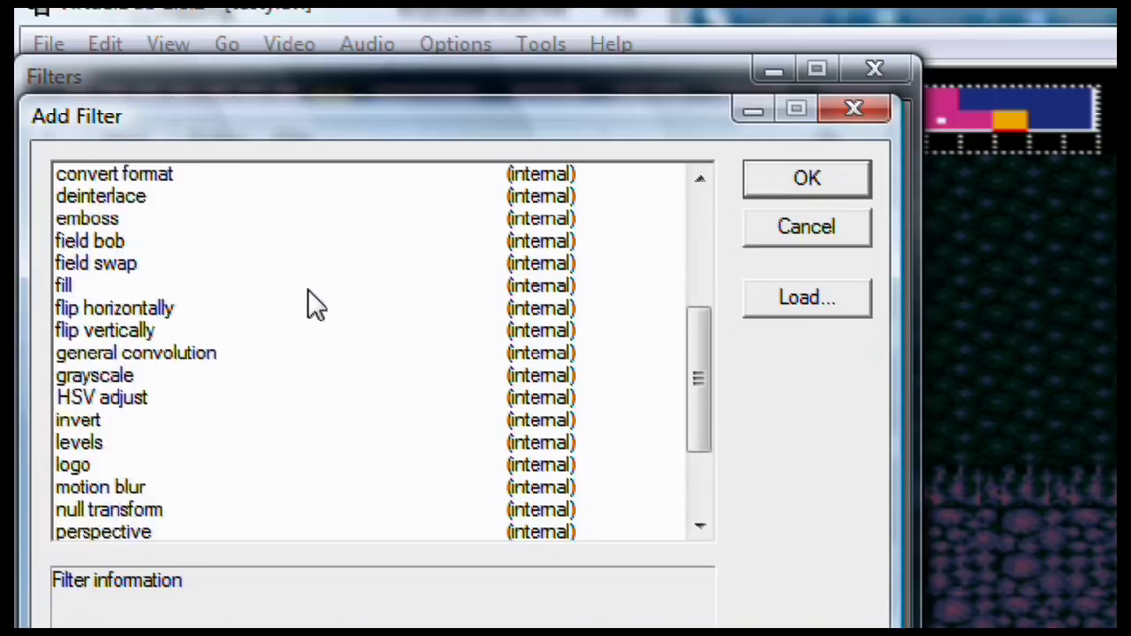
scroll(308, 289, "down", 3)
left_click(307, 318)
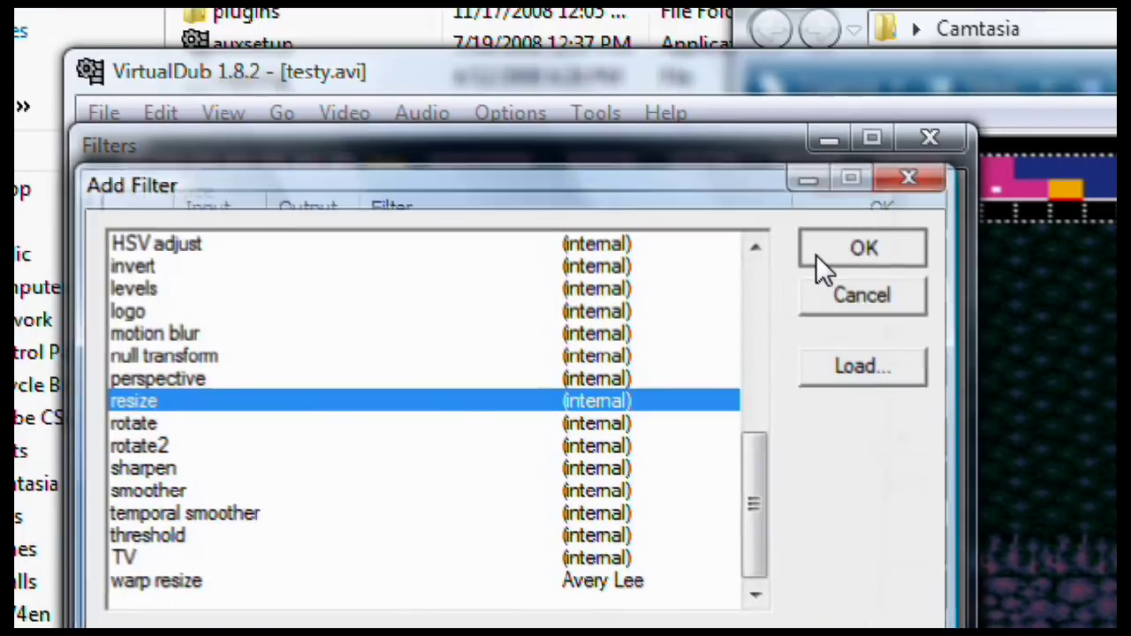
left_click(944, 165)
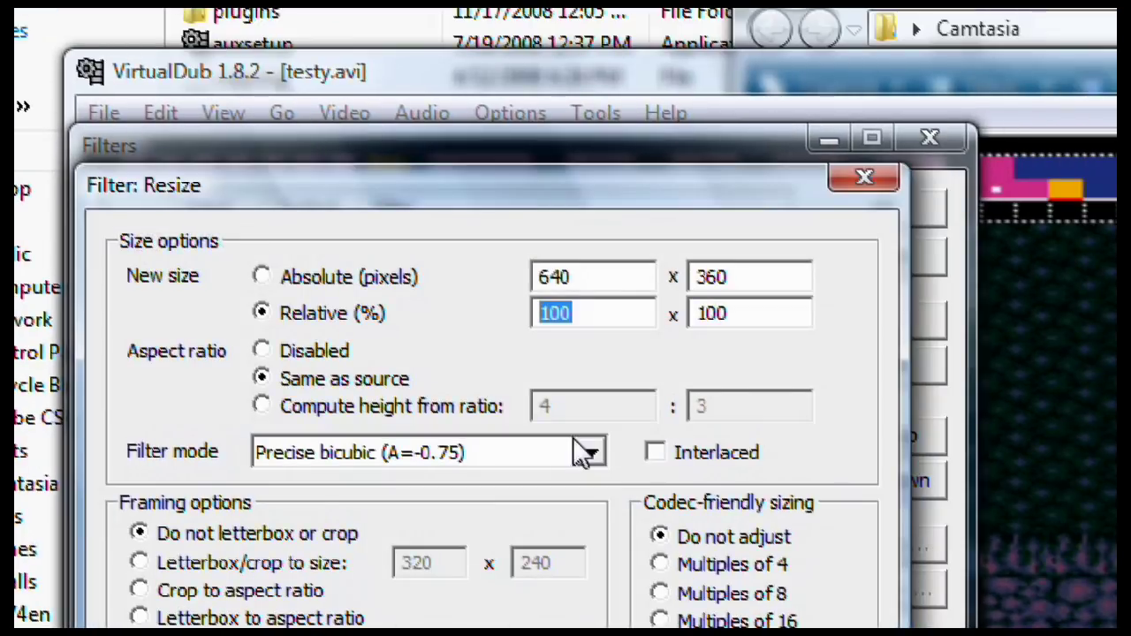
left_click(405, 283)
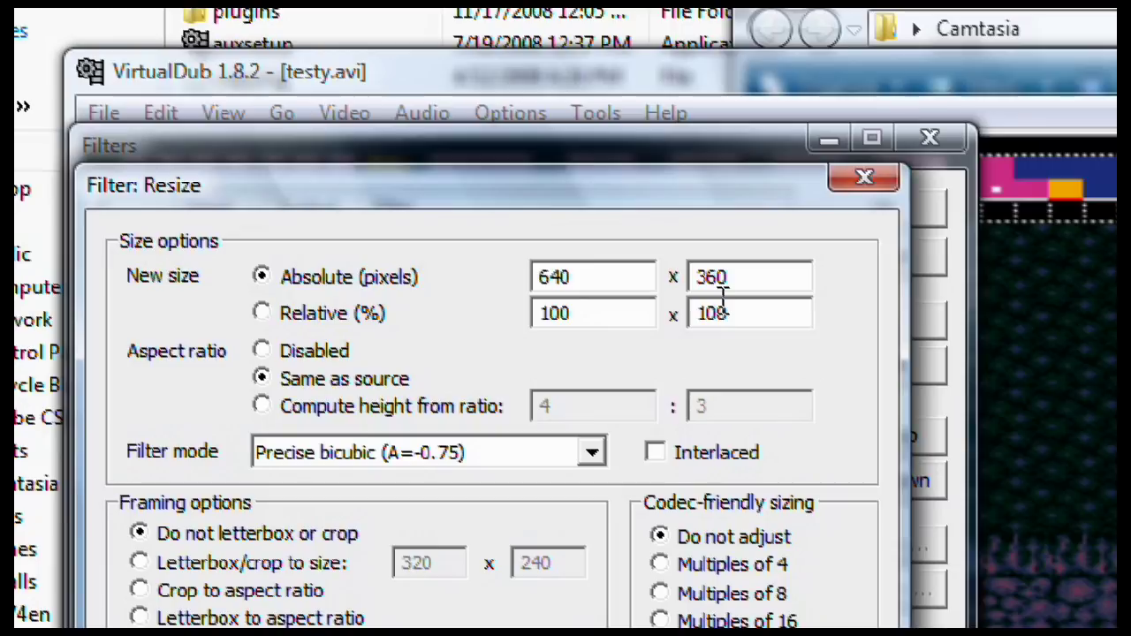
left_click(261, 351)
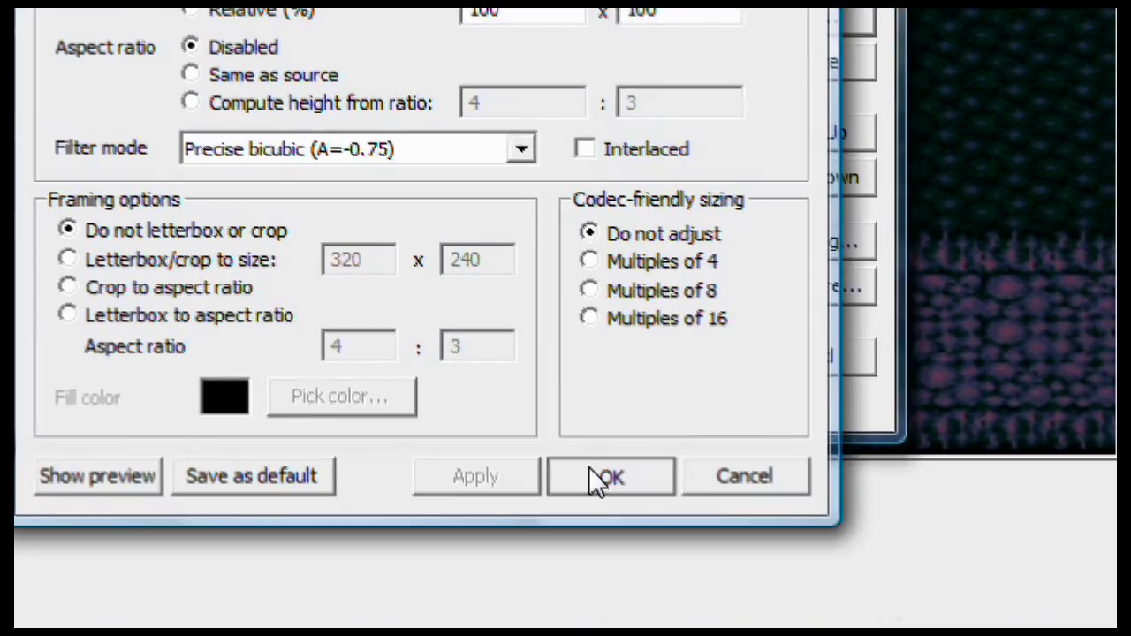
left_click(630, 556)
Step: Keep the resize filter and choose DivX 6.8.5 as the video compression codec
left_click(571, 168)
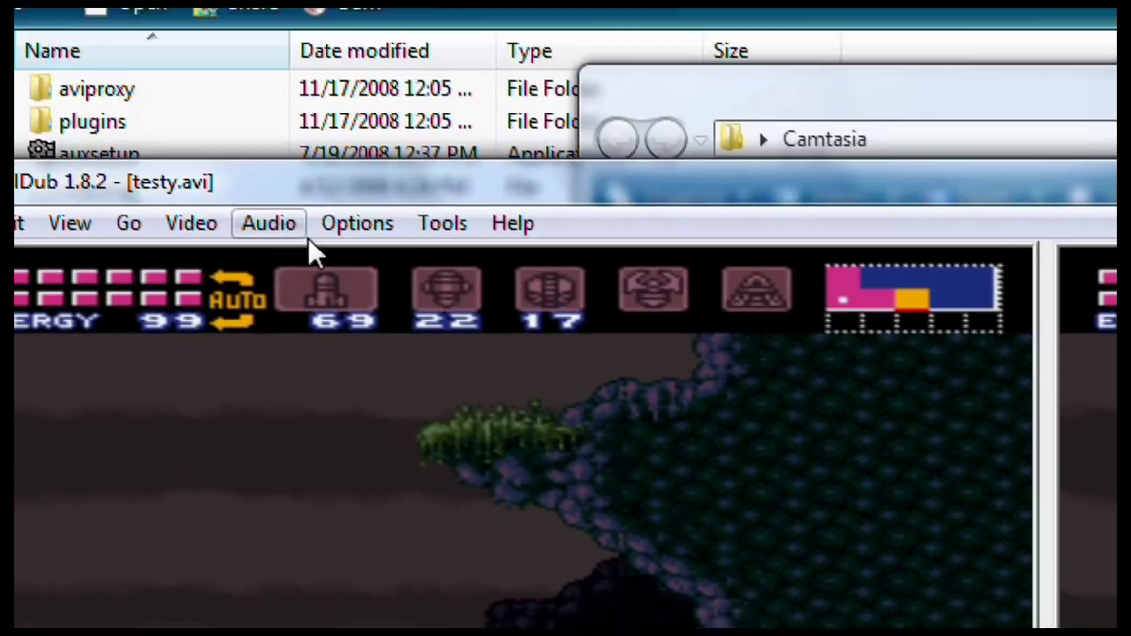
left_click(305, 320)
left_click(365, 475)
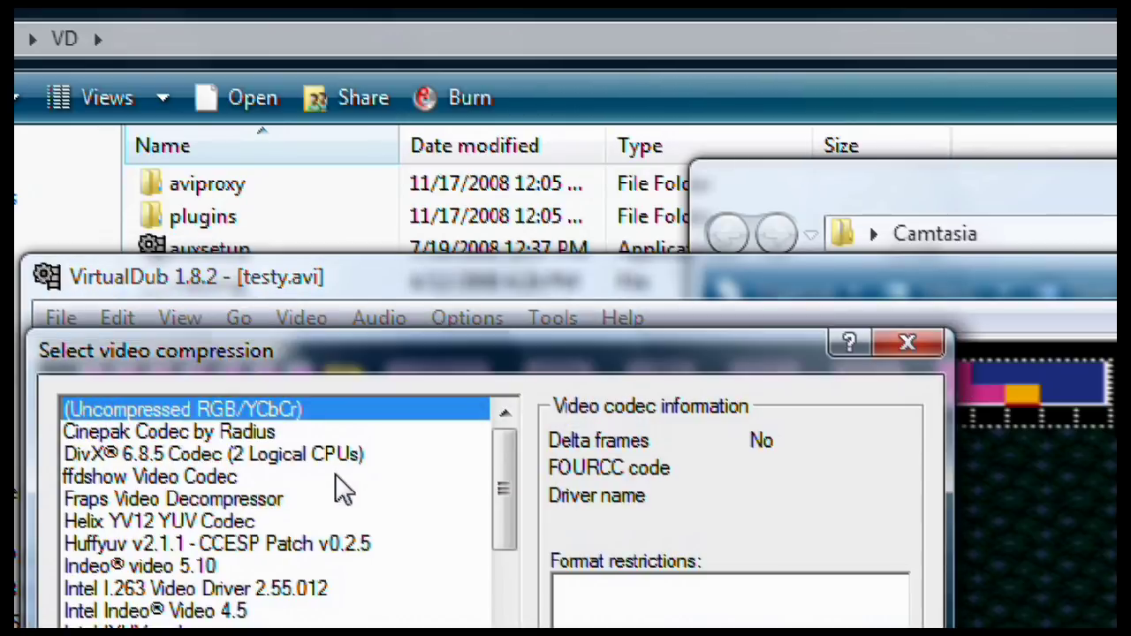
left_click(320, 460)
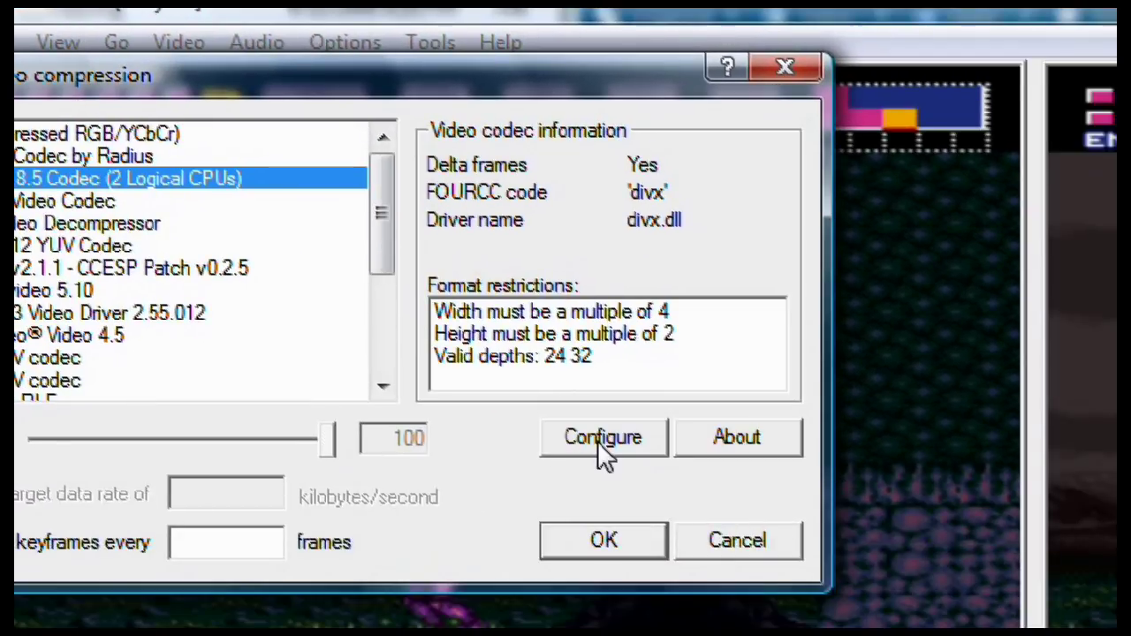
Step: Configure DivX with the 720HD certification profile, leaving input as Square Pixels
left_click(686, 522)
left_click(297, 177)
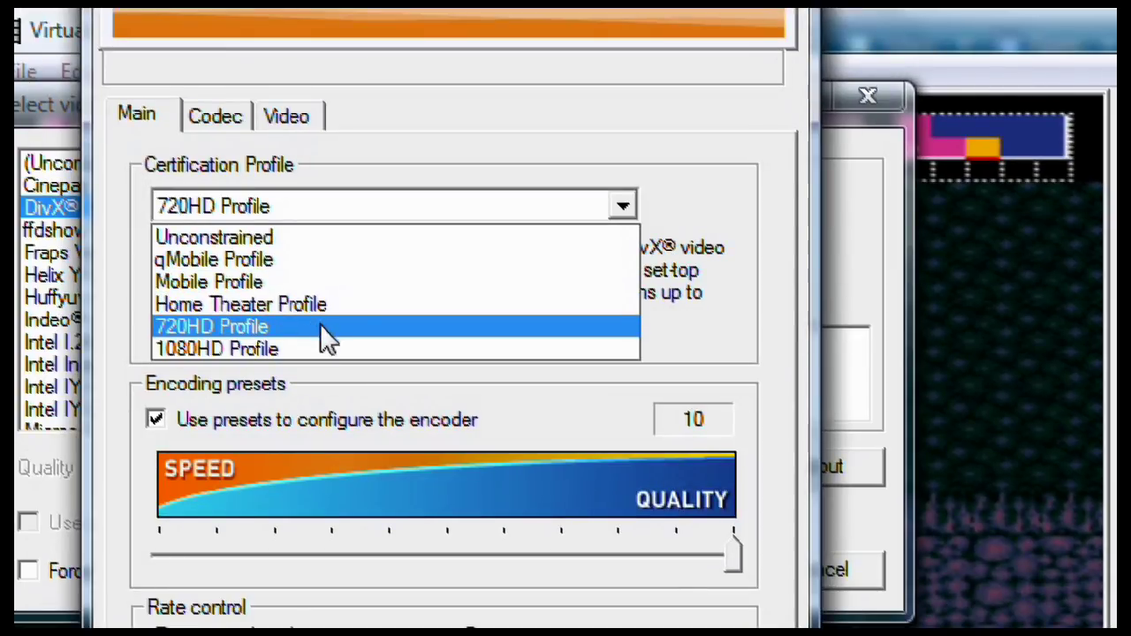
left_click(318, 329)
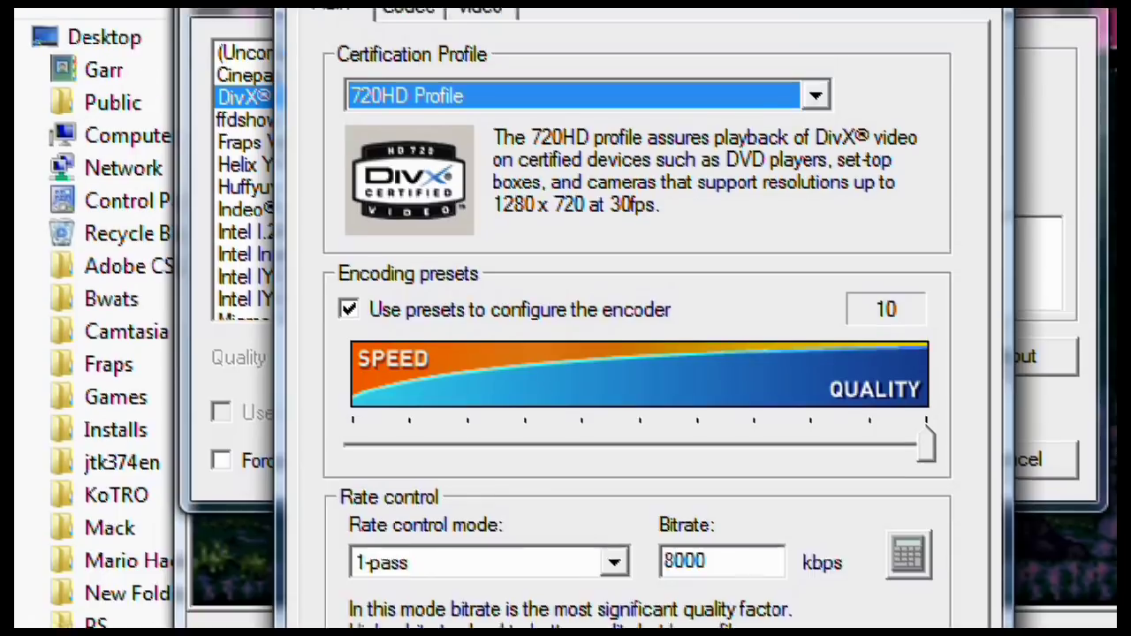
left_click(479, 197)
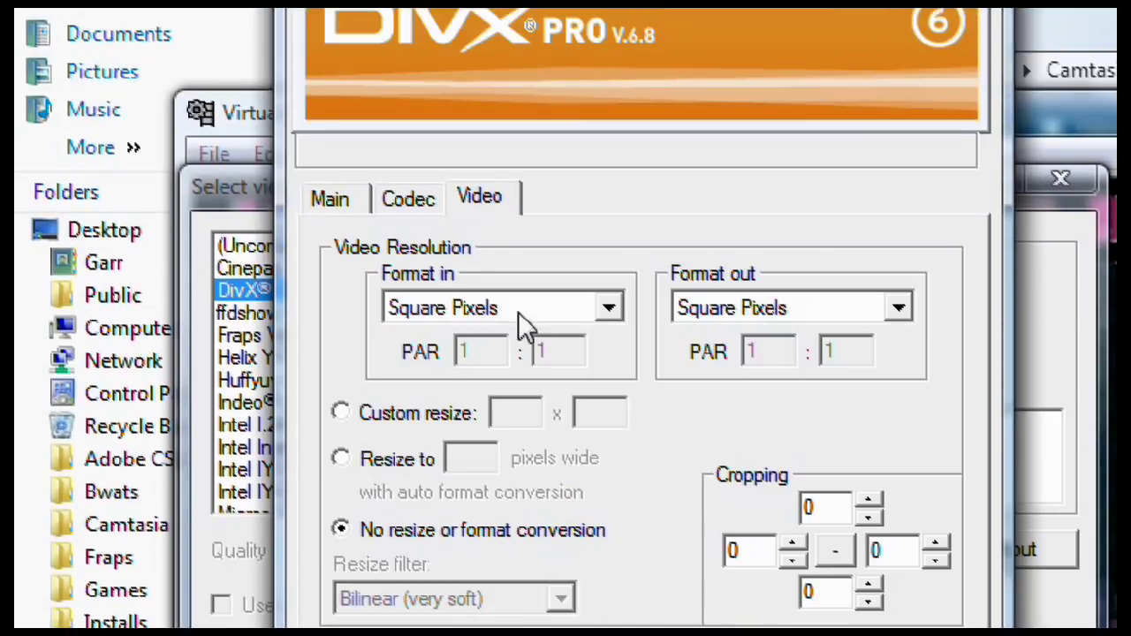
left_click(601, 309)
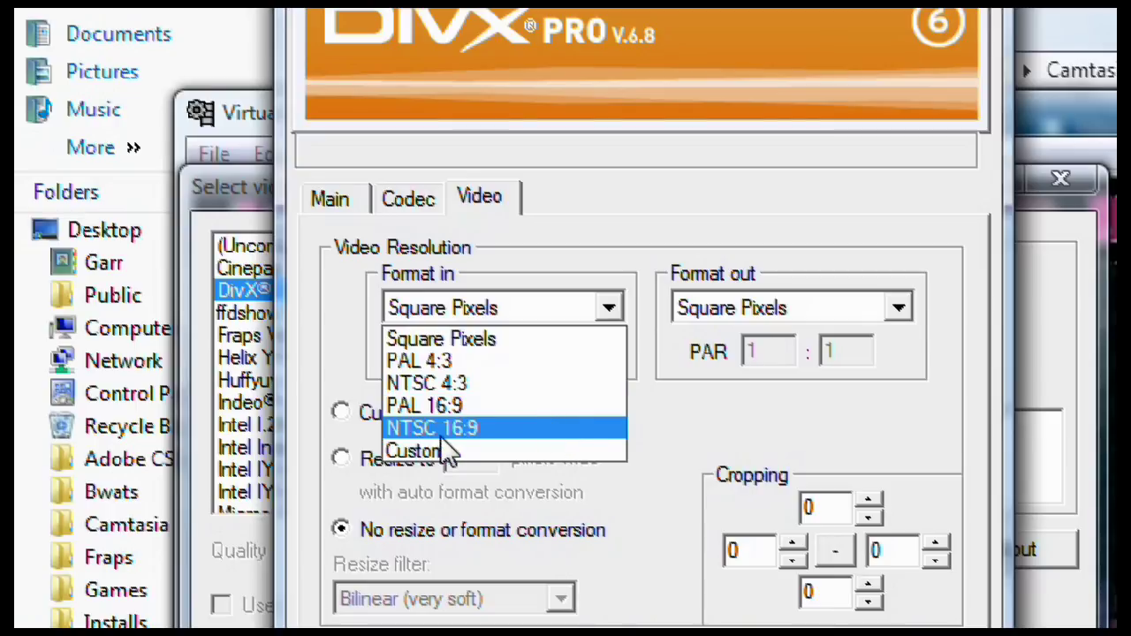
left_click(358, 305)
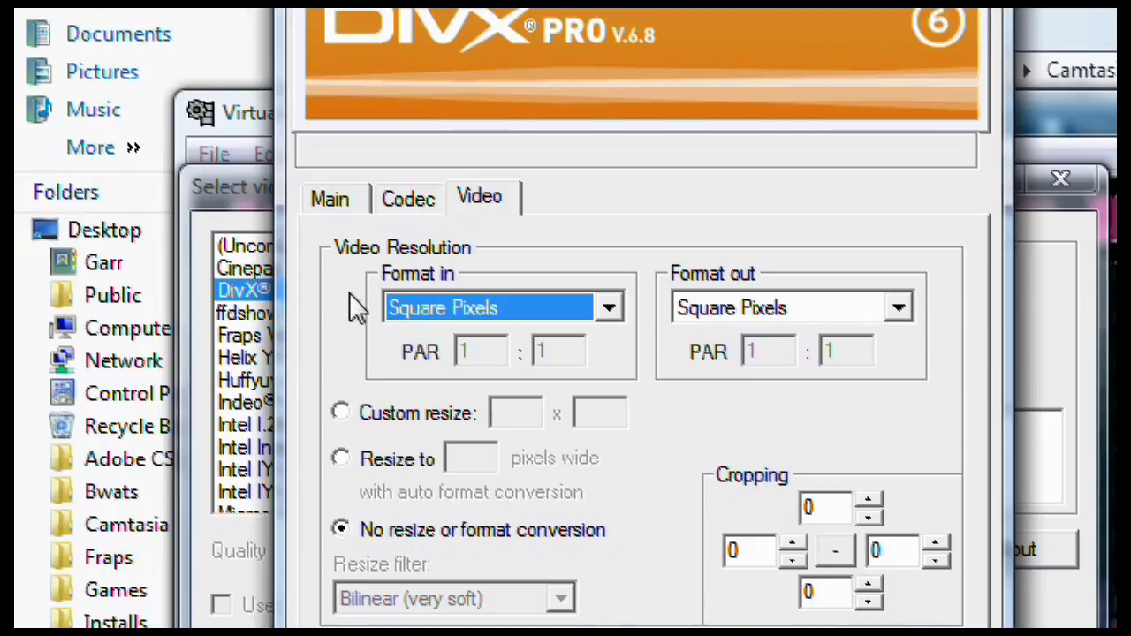
left_click(340, 210)
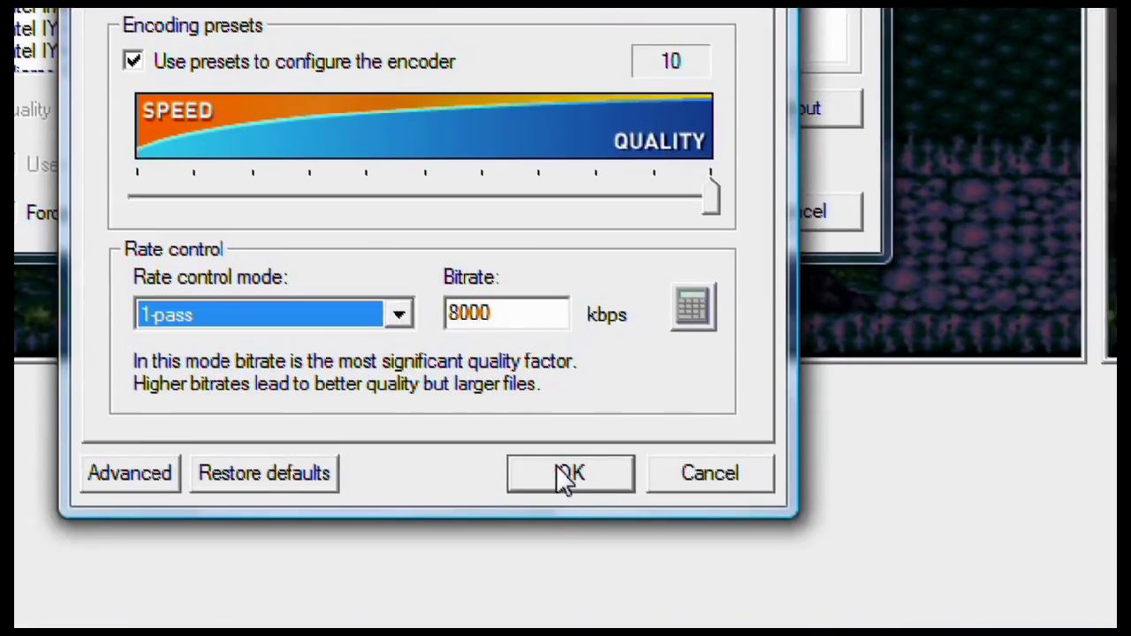
left_click(556, 465)
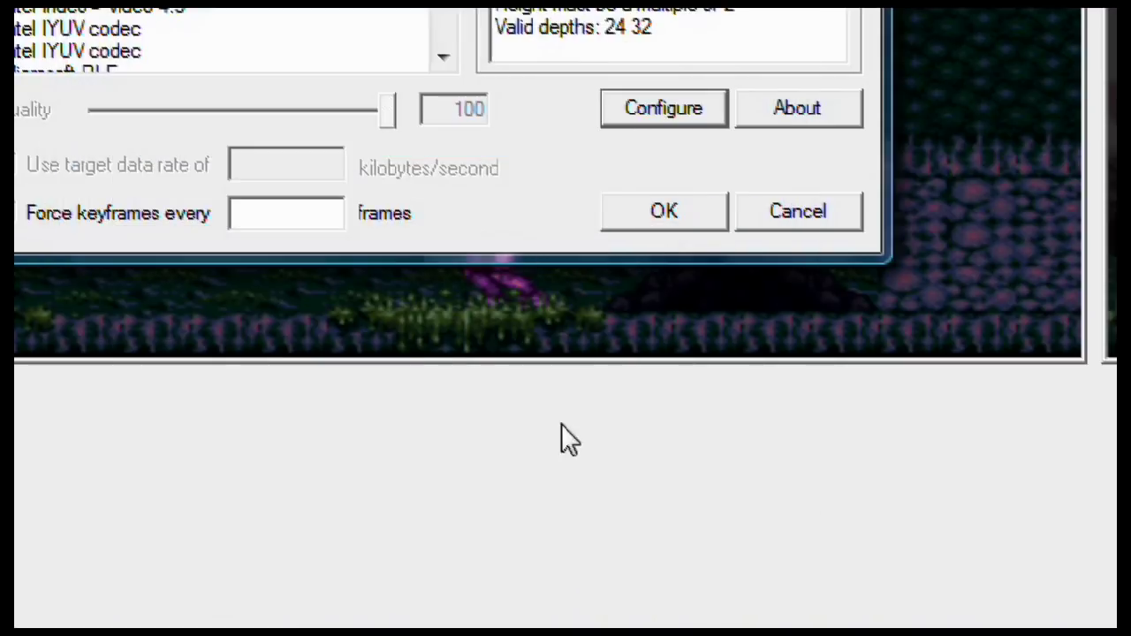
Step: Confirm DivX compression and save the filtered video as an AVI in the Stuff folder
left_click(664, 213)
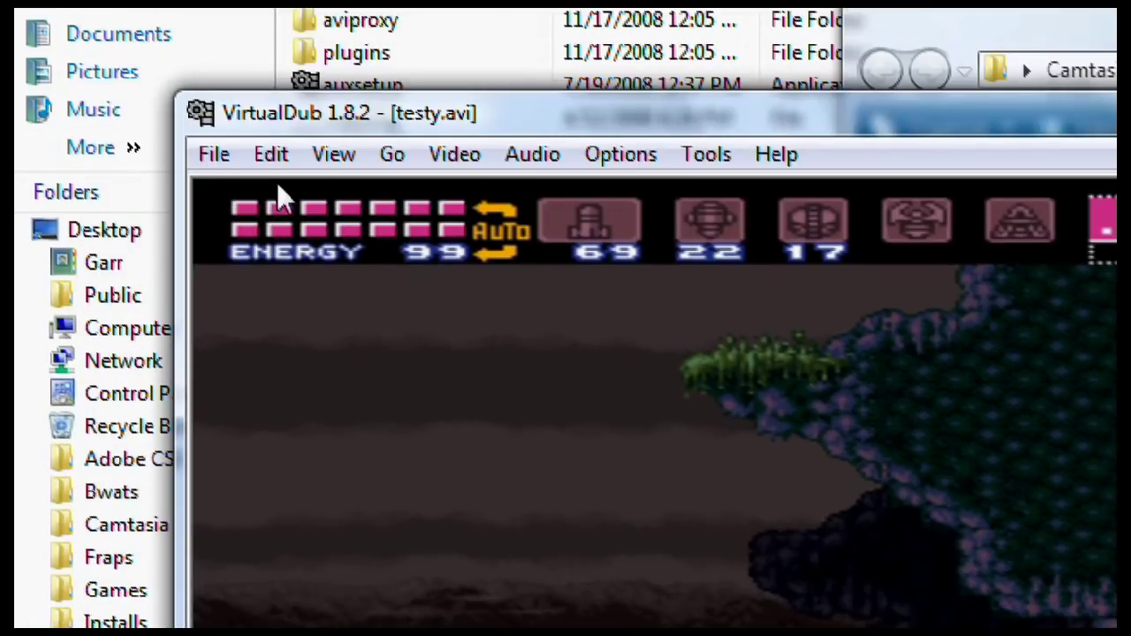
left_click(213, 317)
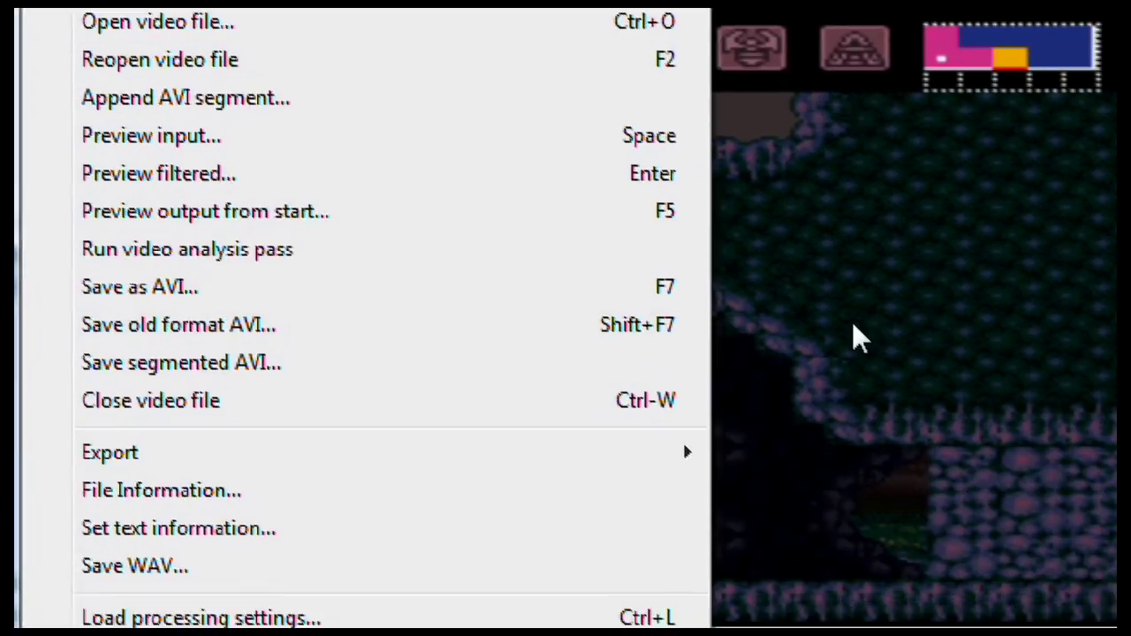
left_click(1018, 409)
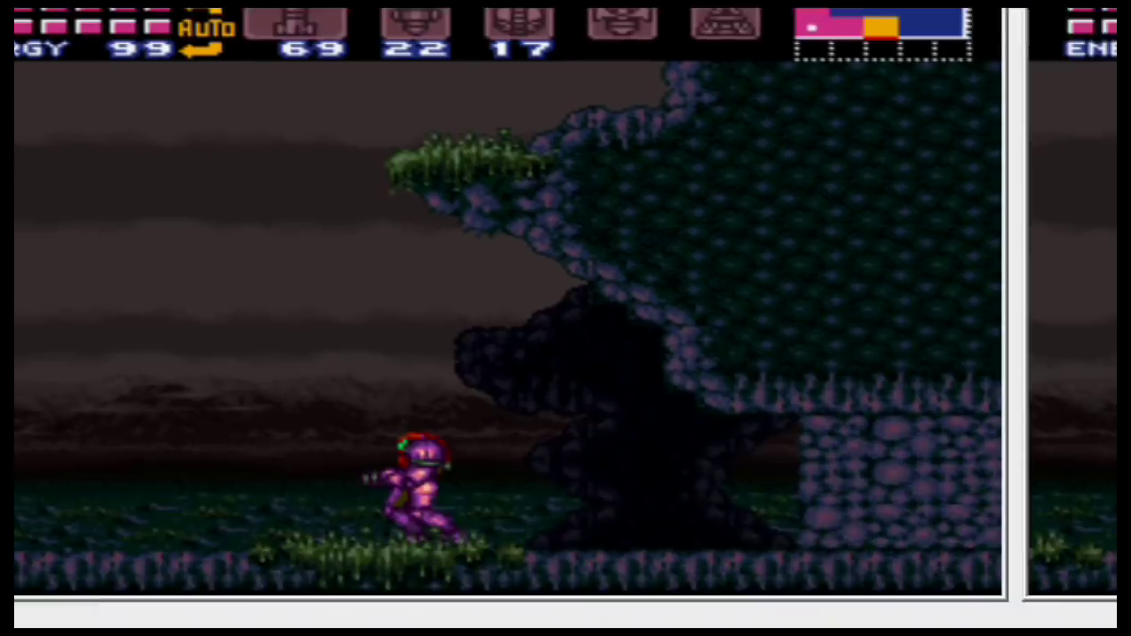
left_click(445, 384)
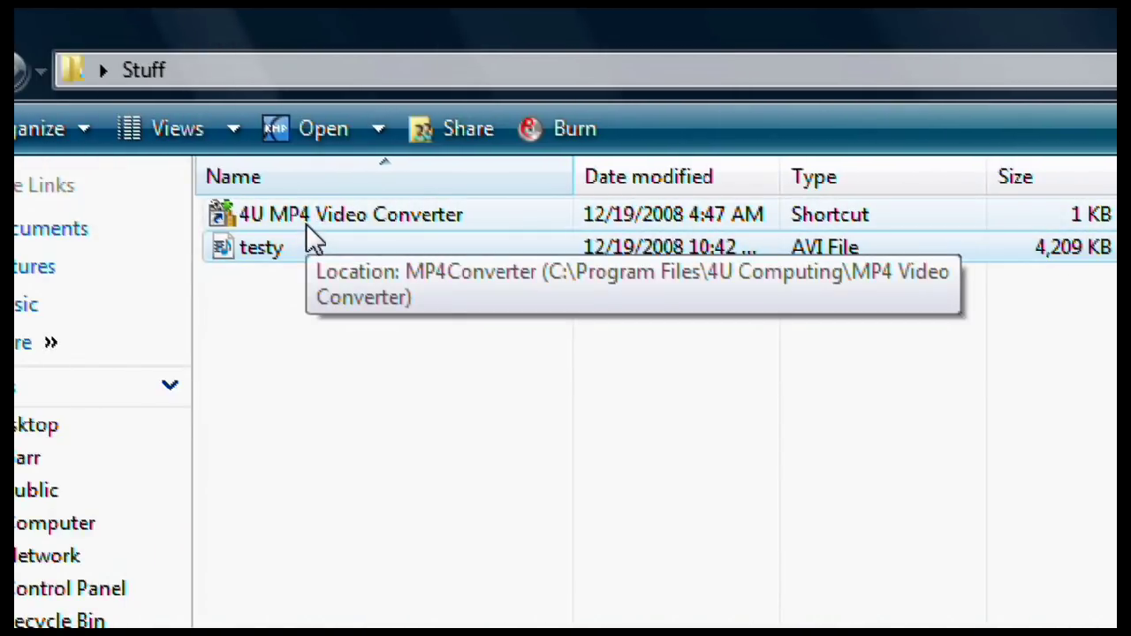
Step: Launch 4U MP4 Video Converter from the Stuff folder shortcut and add testy.avi to it
double_click(306, 224)
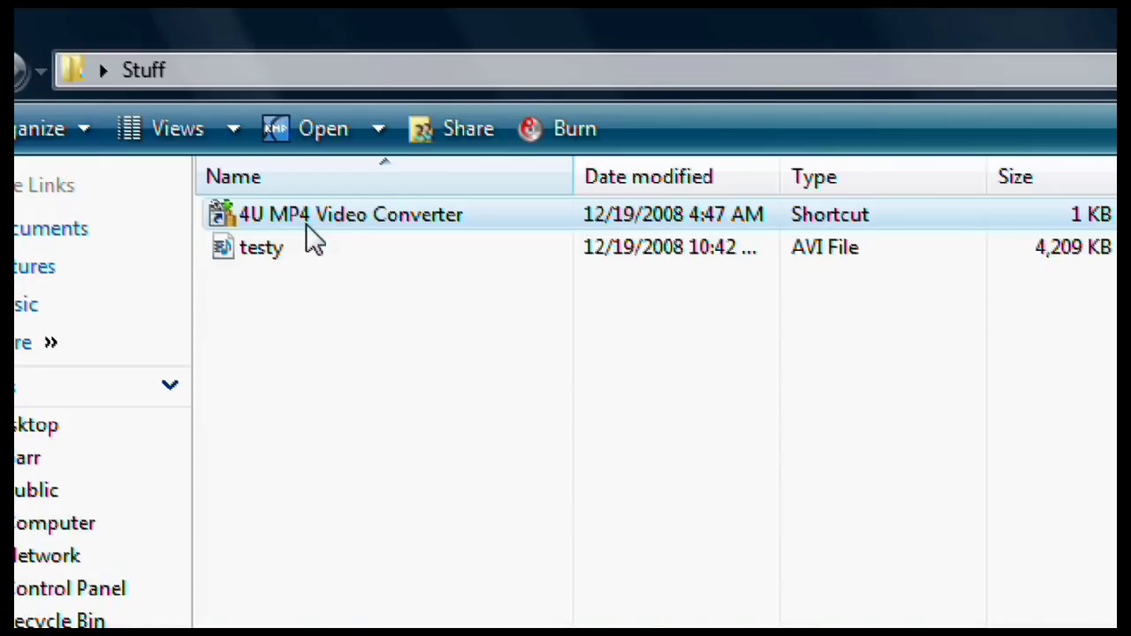
left_click_drag(304, 245, 752, 605)
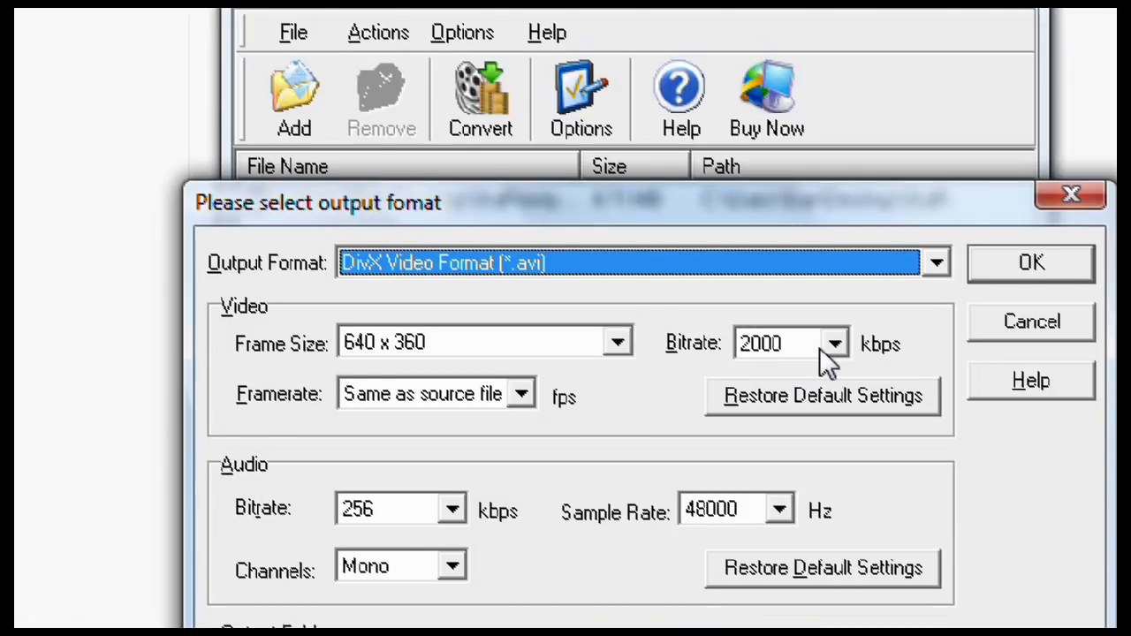
Step: Keep the bitrate at 2000 kbps and start converting testy
left_click(834, 344)
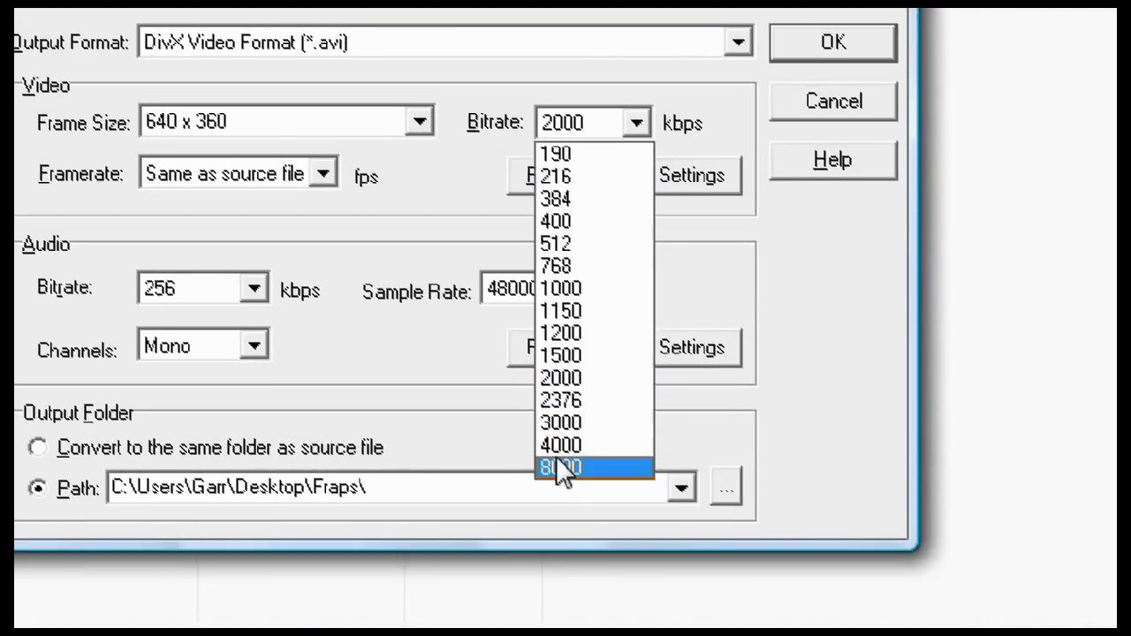
left_click(430, 218)
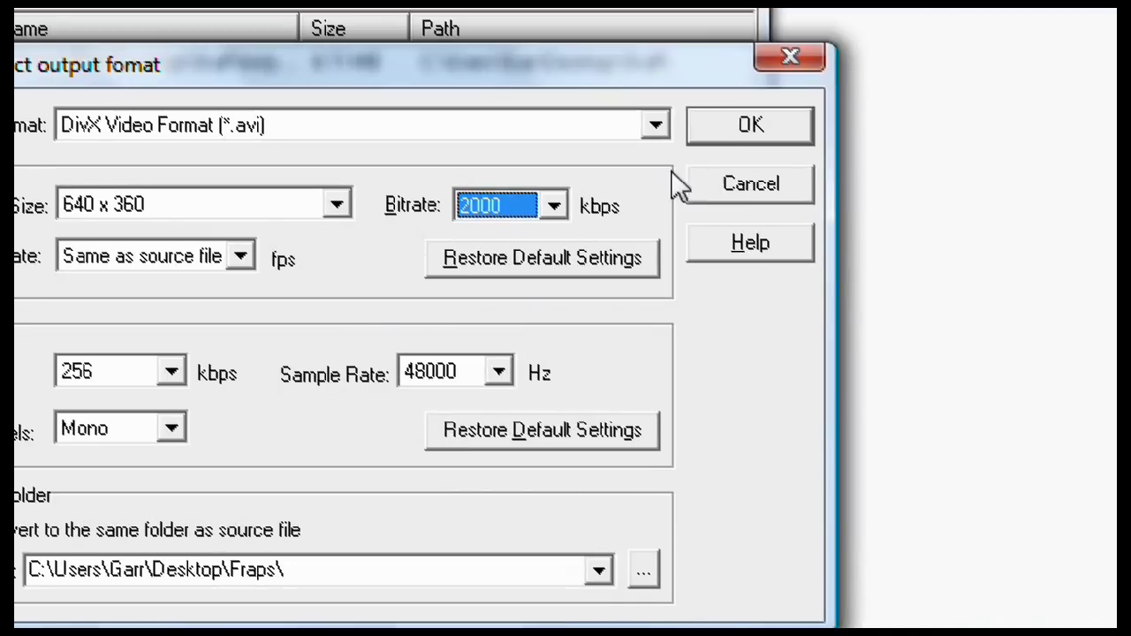
left_click(750, 184)
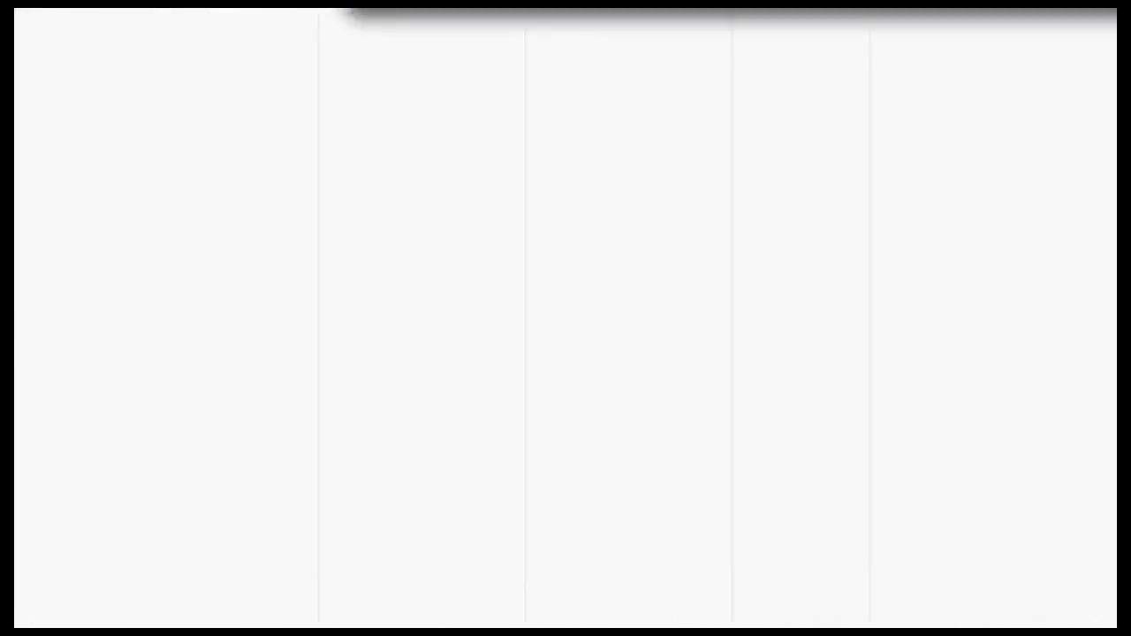
left_click(433, 603)
left_click(502, 380)
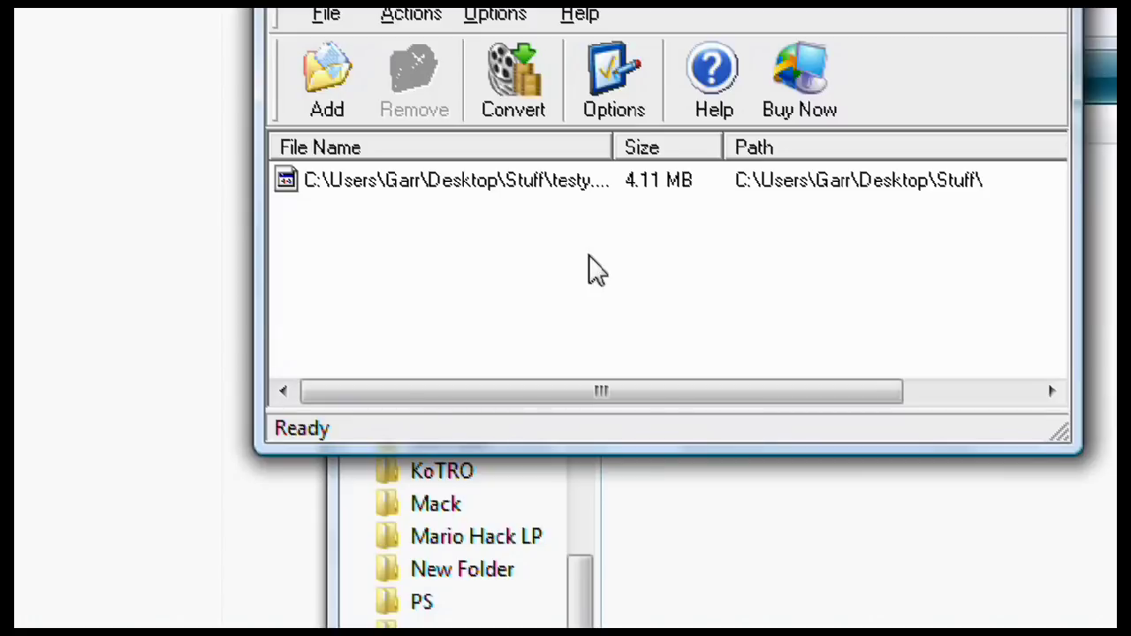
left_click(556, 188)
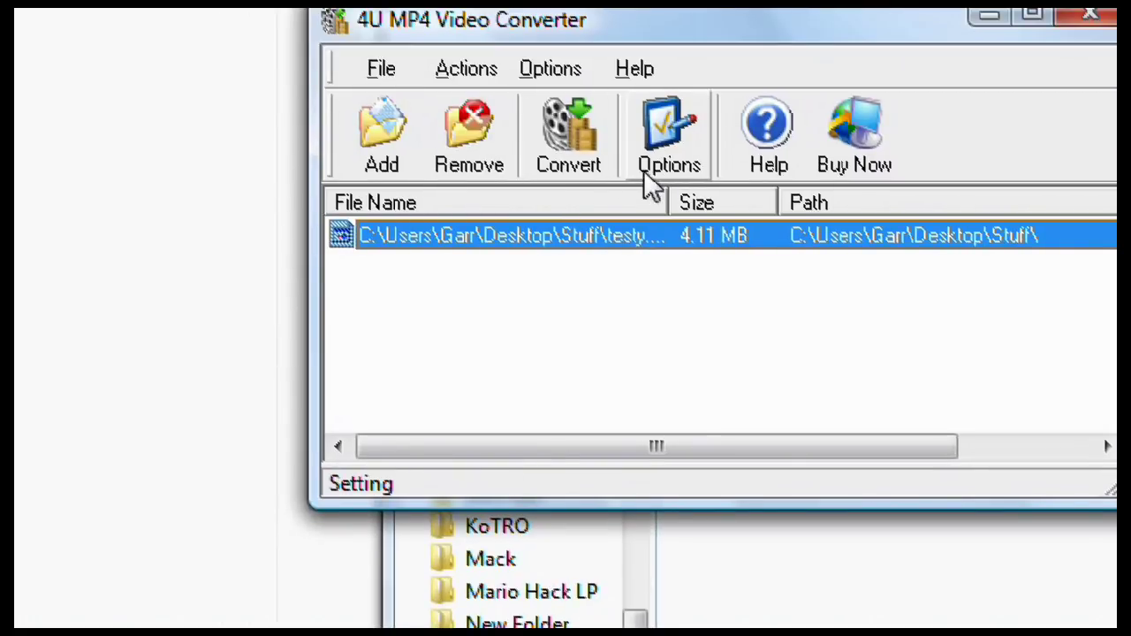
left_click(535, 106)
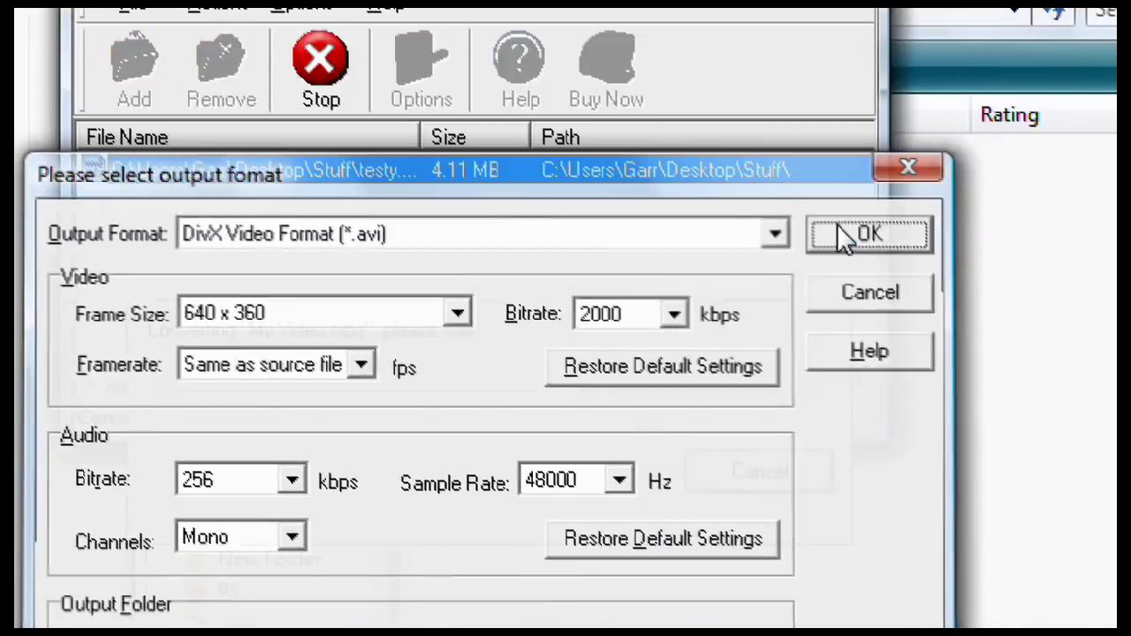
left_click(954, 190)
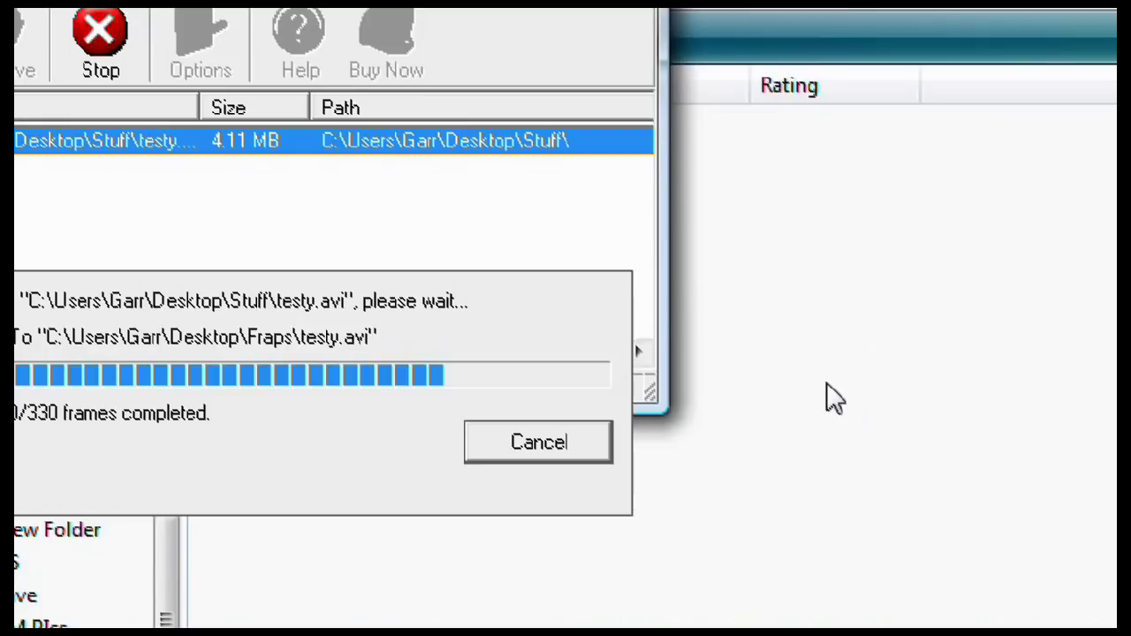
Step: Reopen the output format settings and close them with DivX kept
left_click(826, 322)
left_click(482, 246)
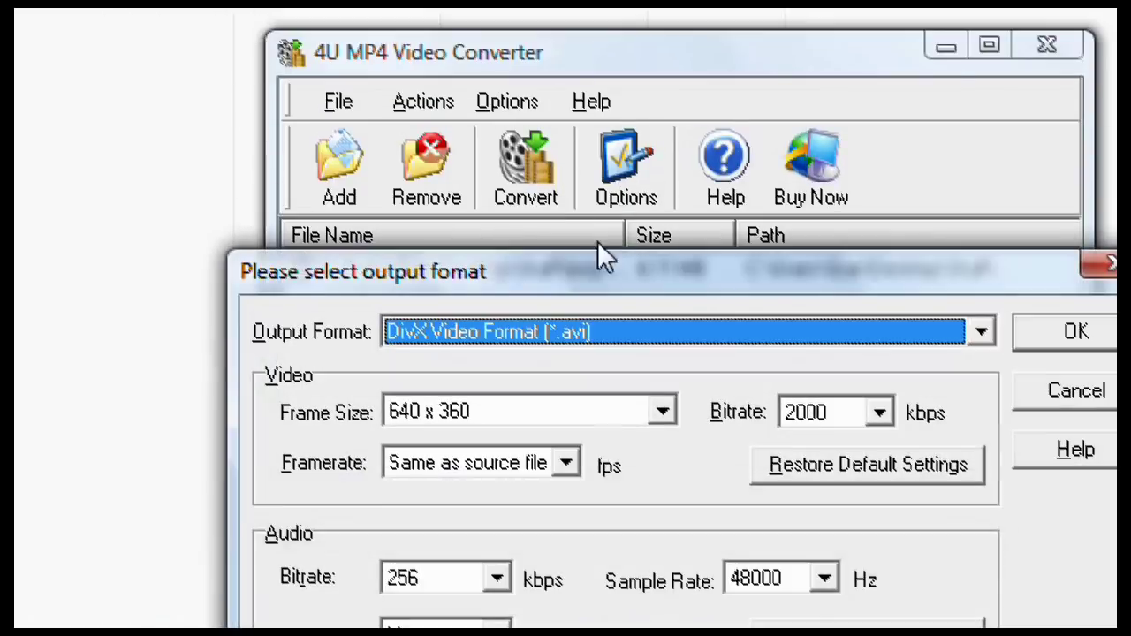
left_click(561, 339)
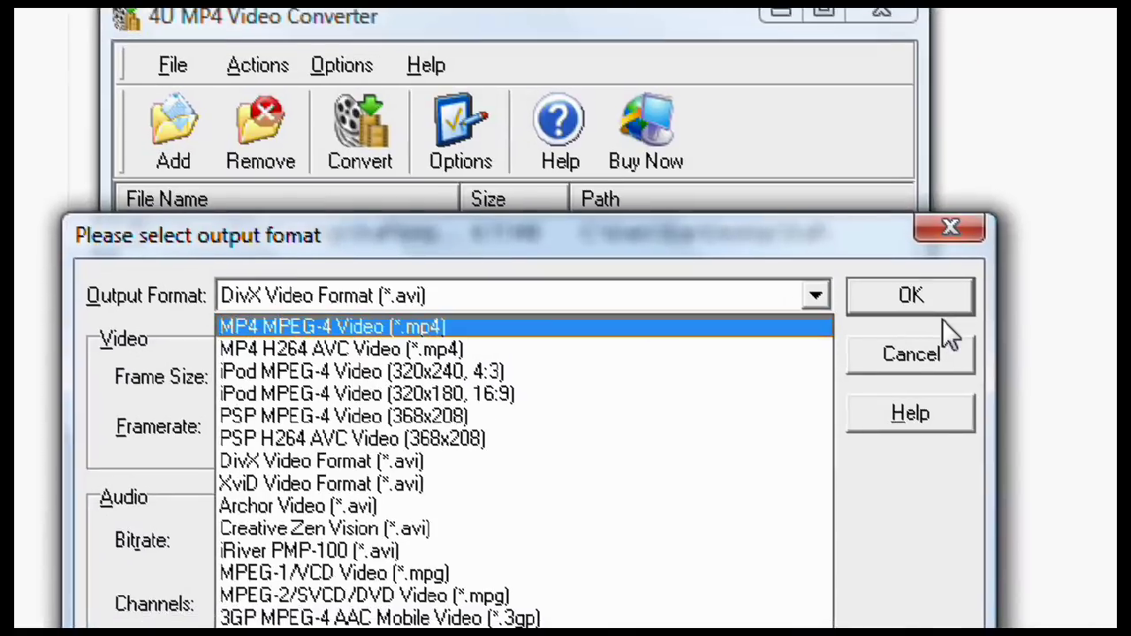
left_click(942, 320)
left_click(791, 354)
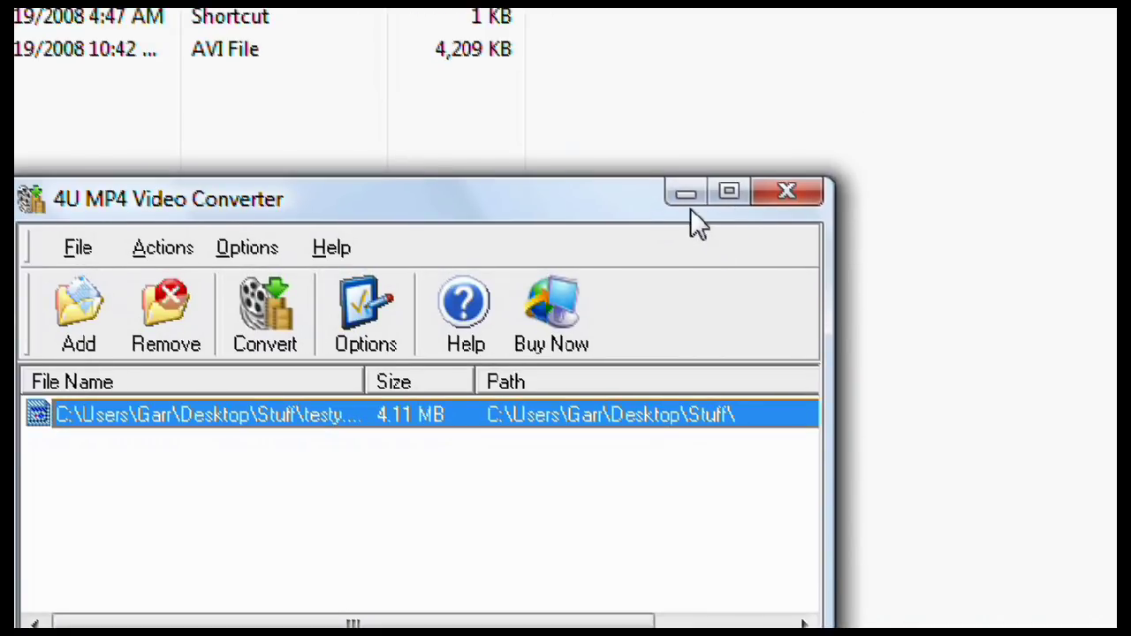
Step: Minimize the 4U MP4 Video Converter window
left_click(694, 196)
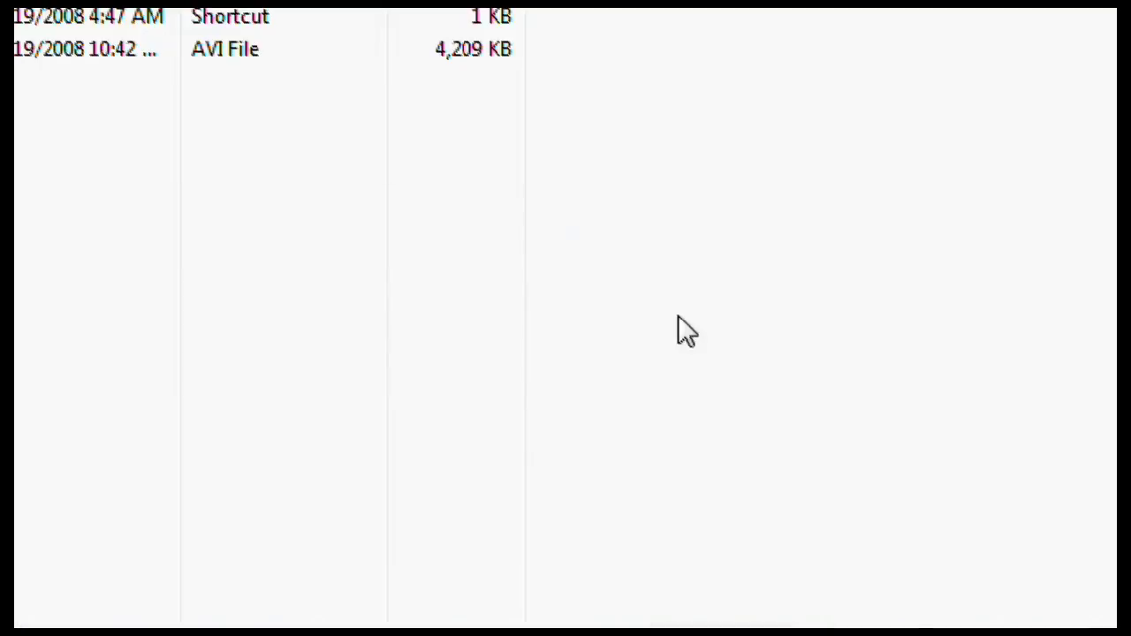